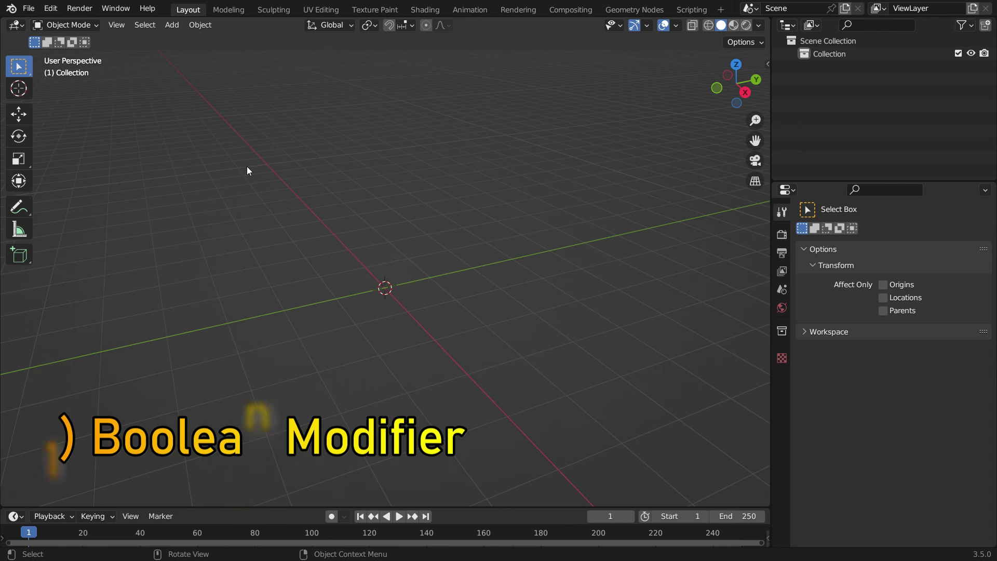
- Add a cube mesh to the scene and zoom in on it
key(shift+a)
mouse_move(247, 166)
click(316, 179)
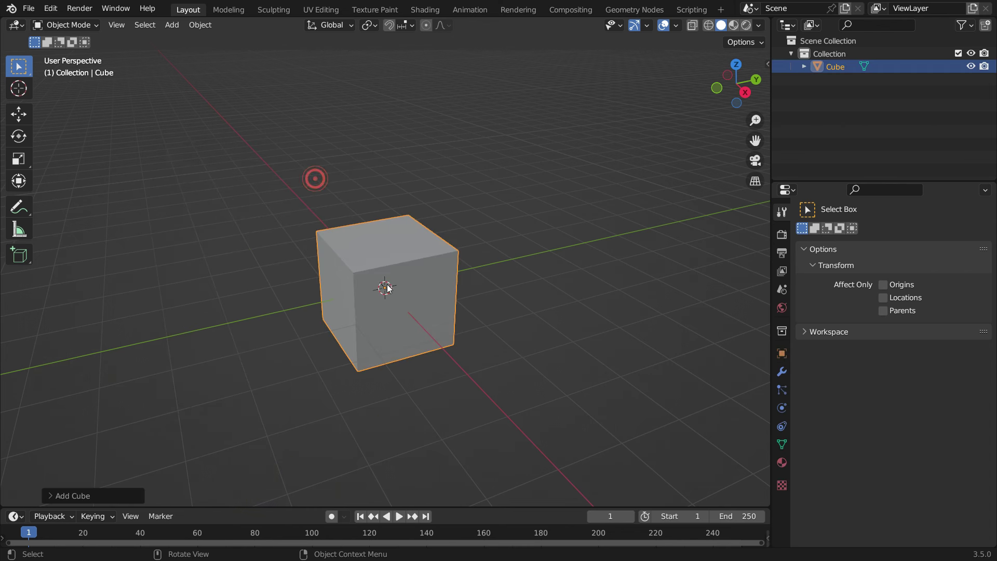
scroll(417, 307, up, 2)
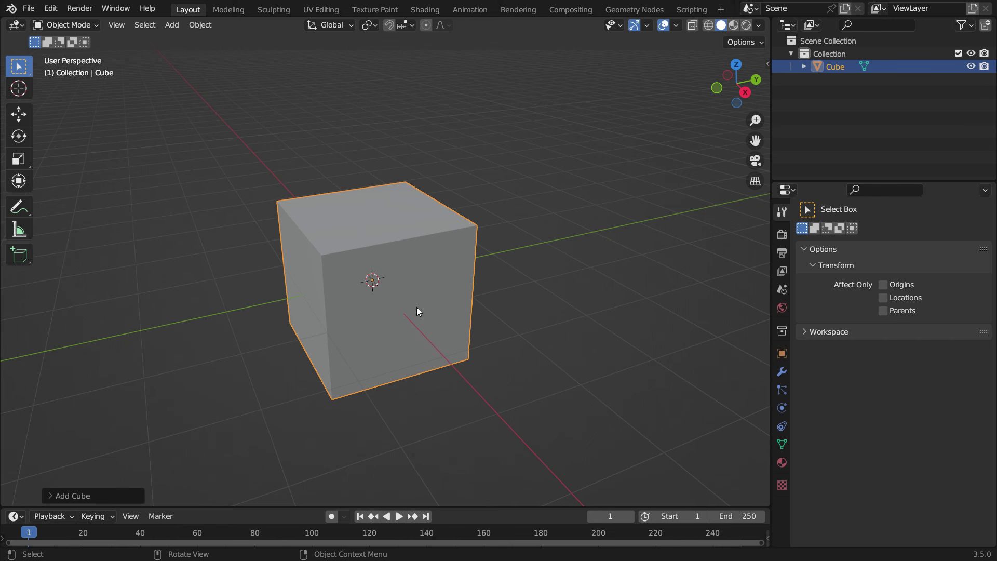
- Turn on viewport Cavity shading with its type set to Both
click(757, 24)
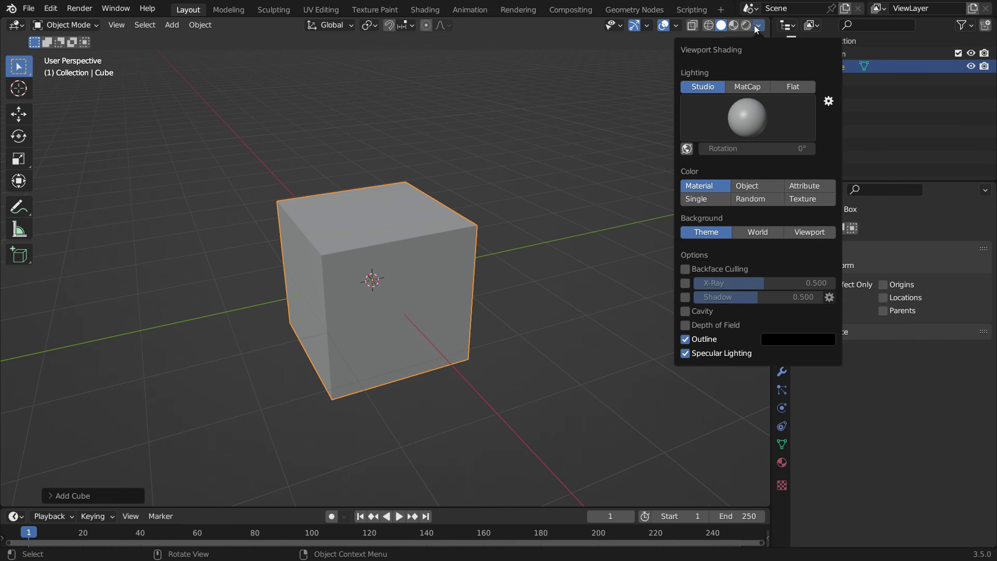
click(695, 311)
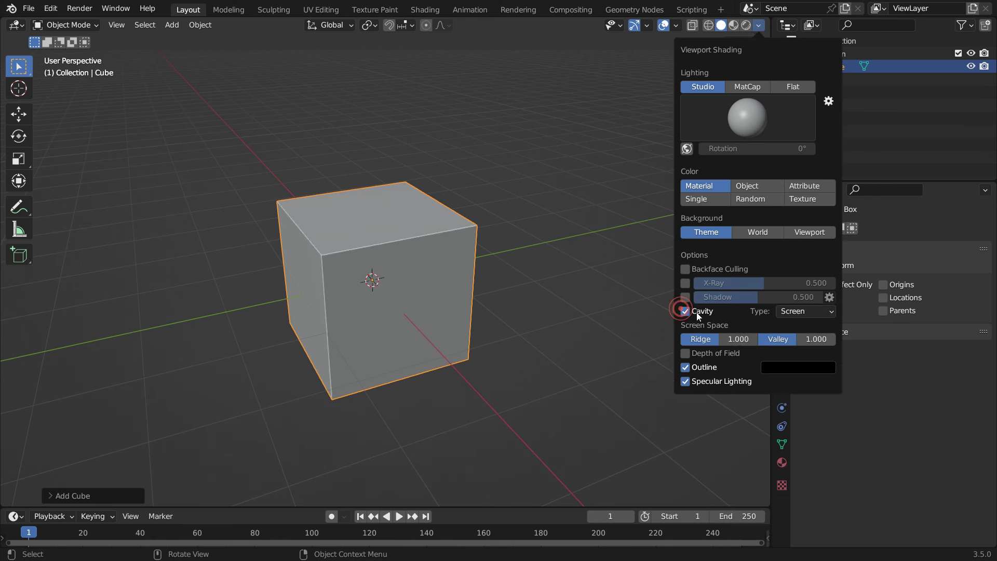
click(805, 311)
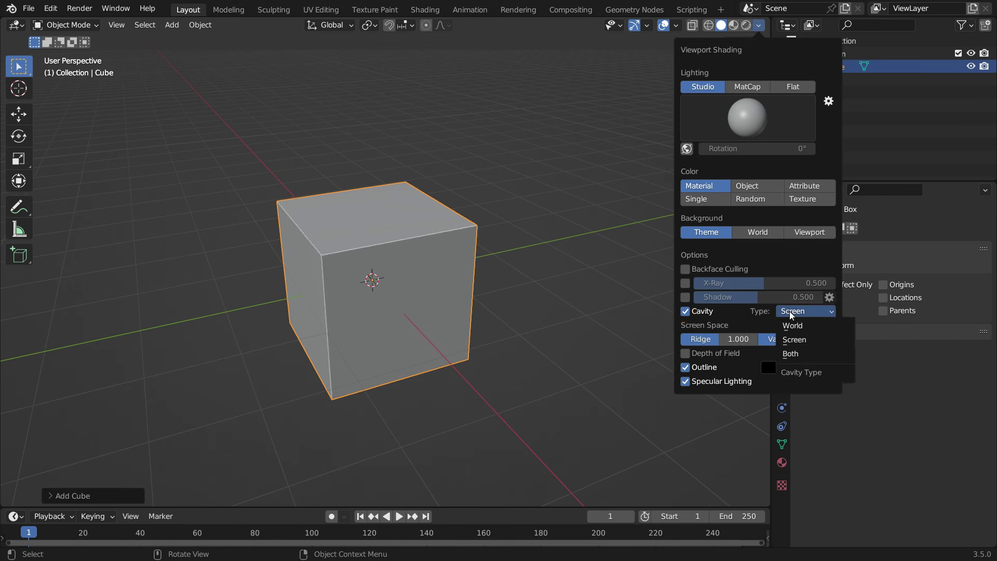
click(817, 354)
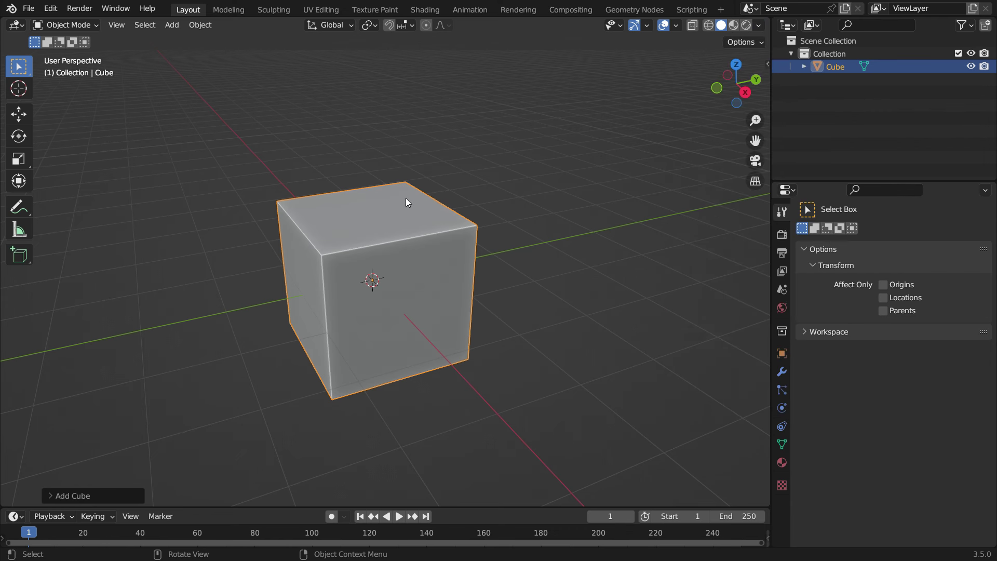
- Add a cylinder, shrink it, and stretch it along Z through the cube
key(shift+a)
mouse_move(251, 119)
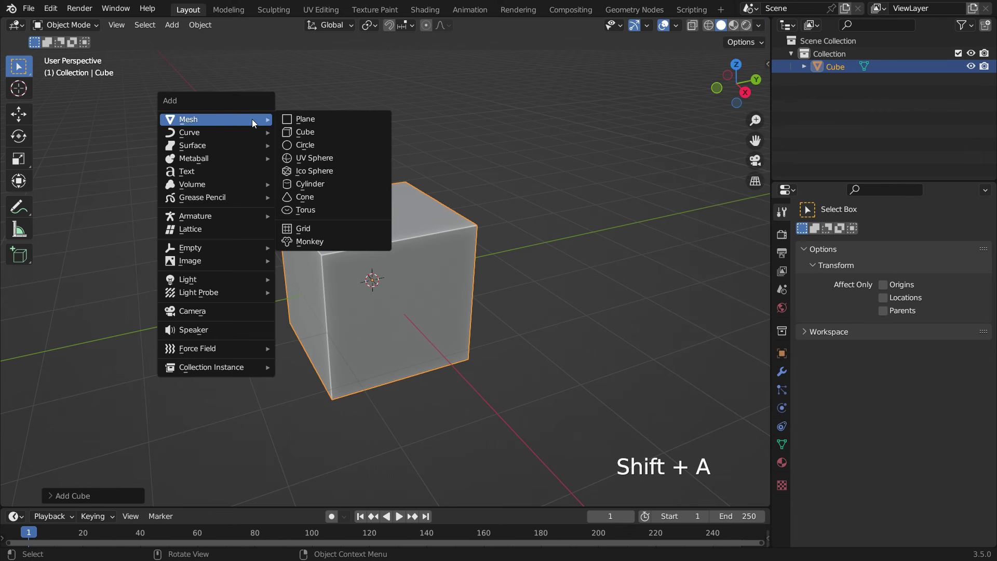
click(333, 182)
key(s)
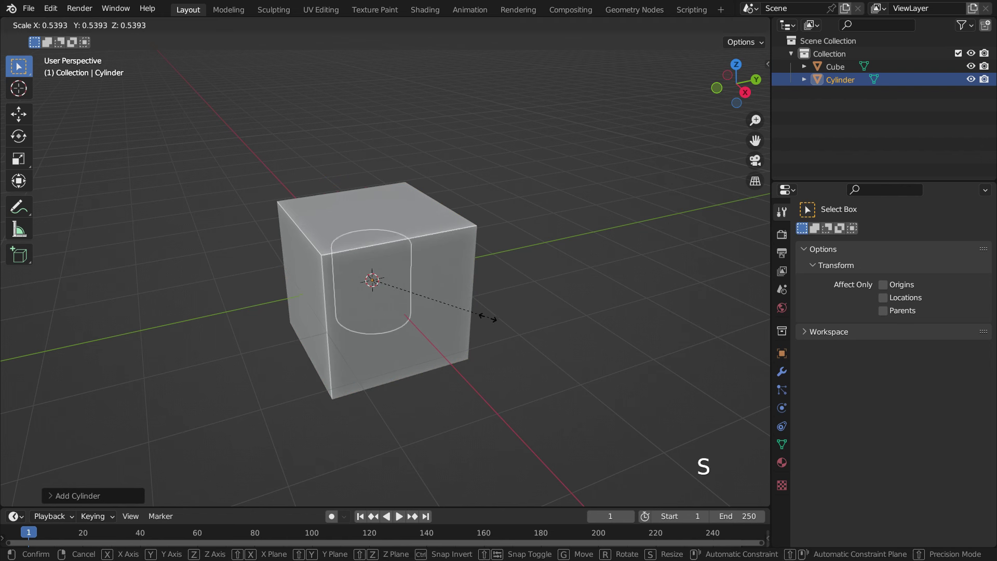
click(446, 296)
key(s)
key(z)
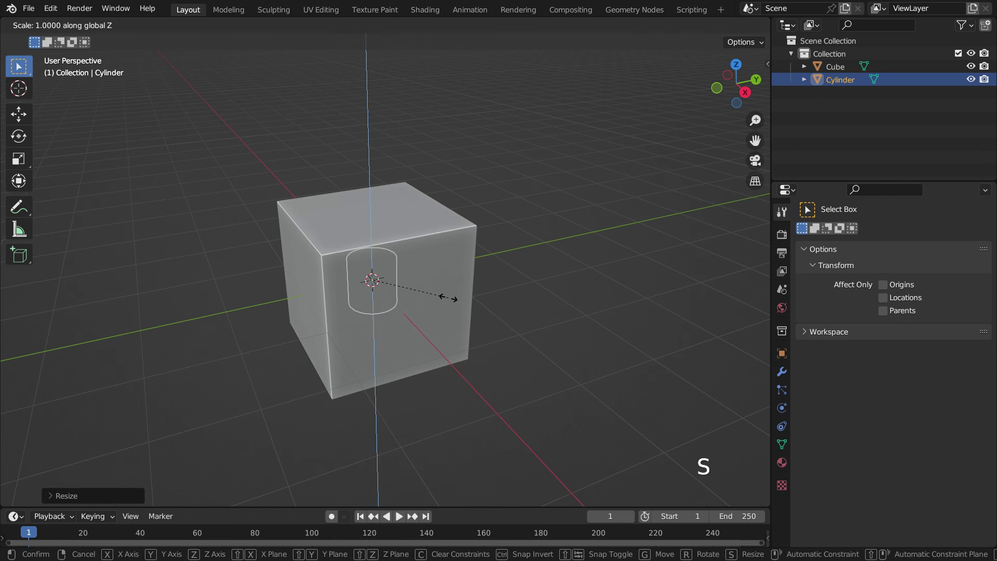
click(721, 418)
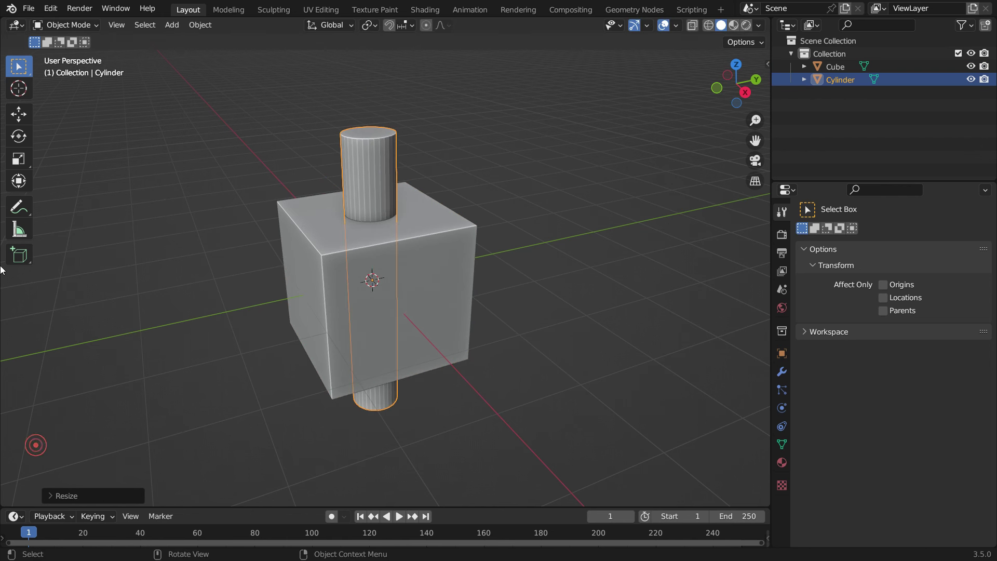
- Select the cube and add a Boolean modifier to it
click(454, 225)
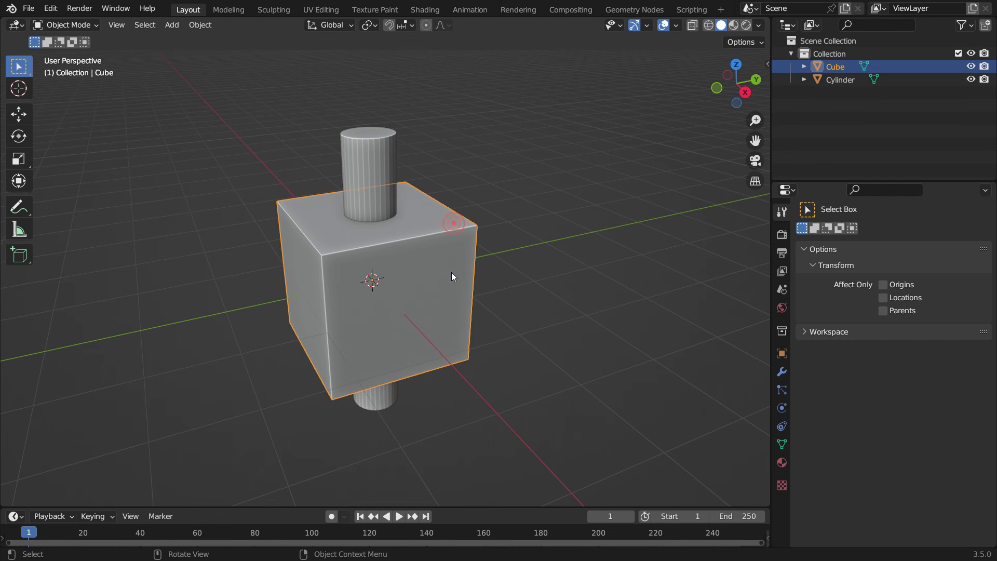
key(r)
click(472, 272)
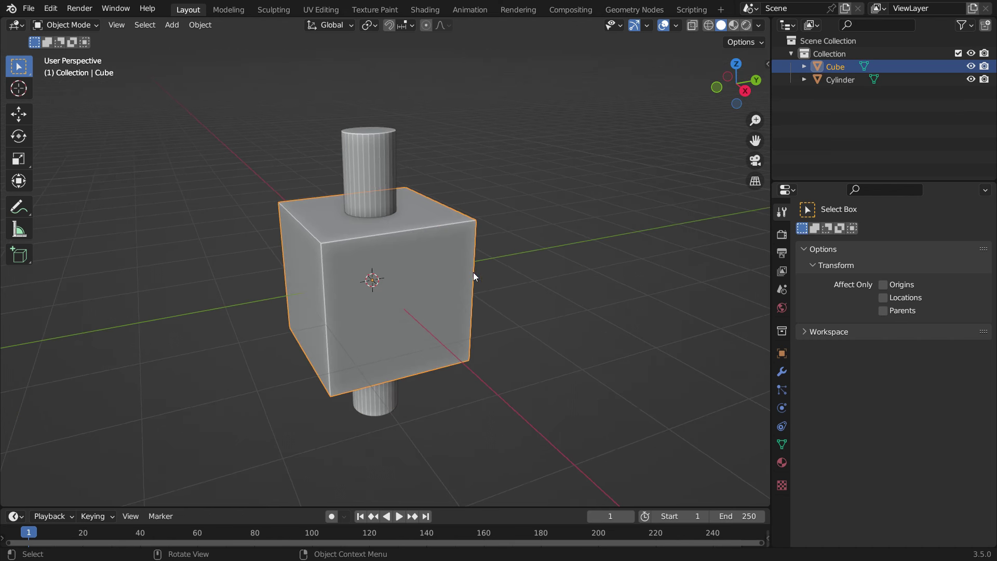
click(781, 373)
click(842, 235)
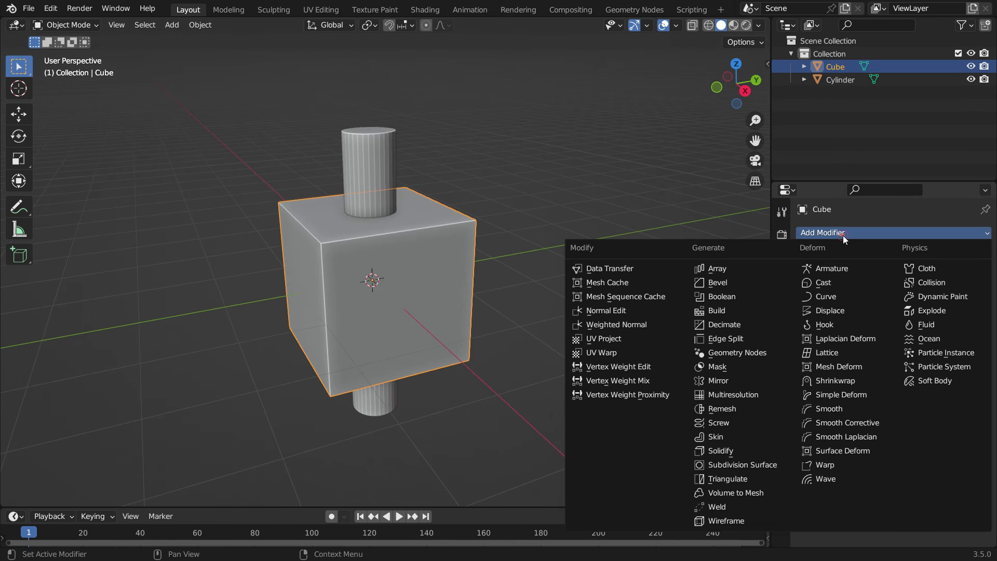
click(764, 294)
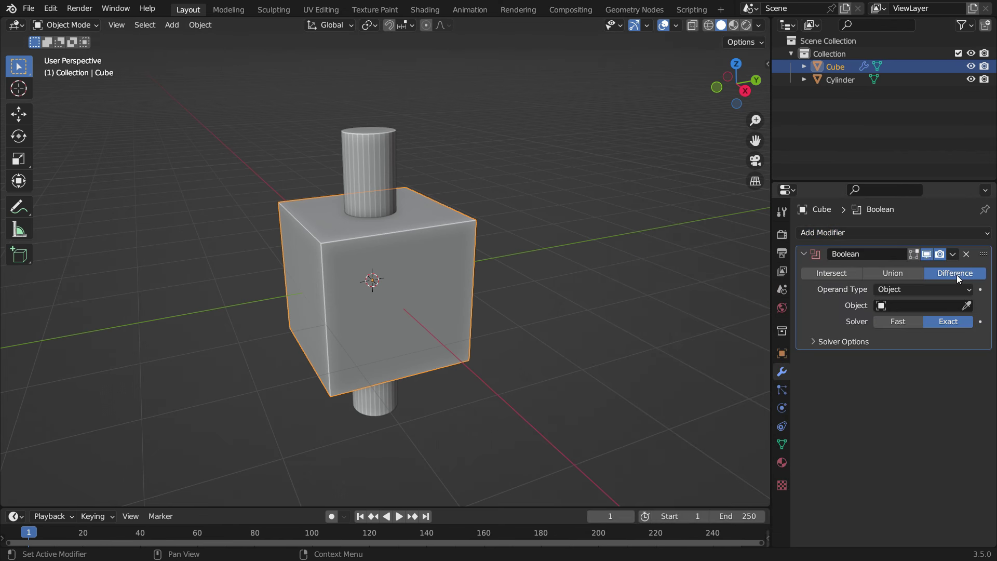
- Pick the Cylinder as the Boolean's cutting object with the eyedropper
click(966, 306)
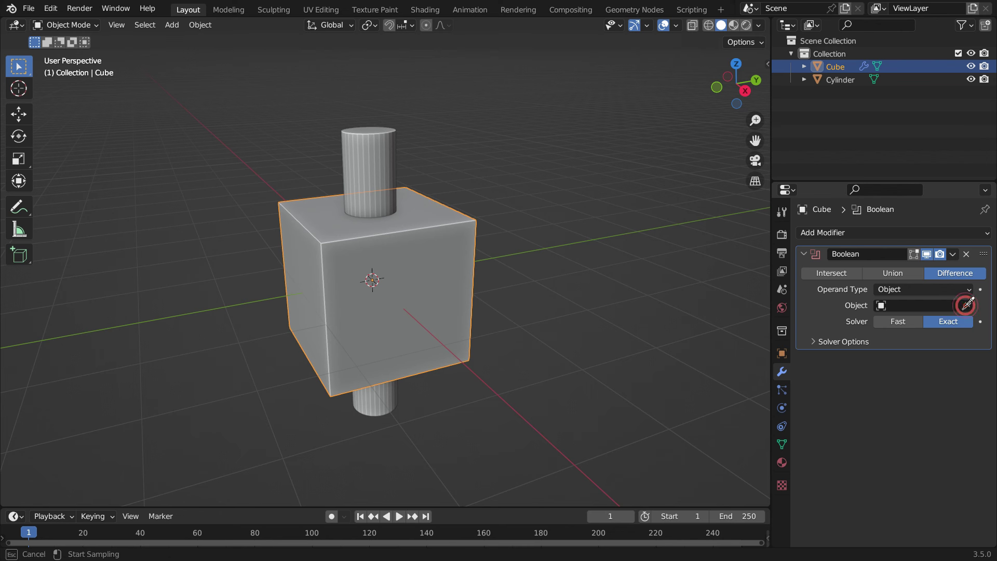
click(395, 147)
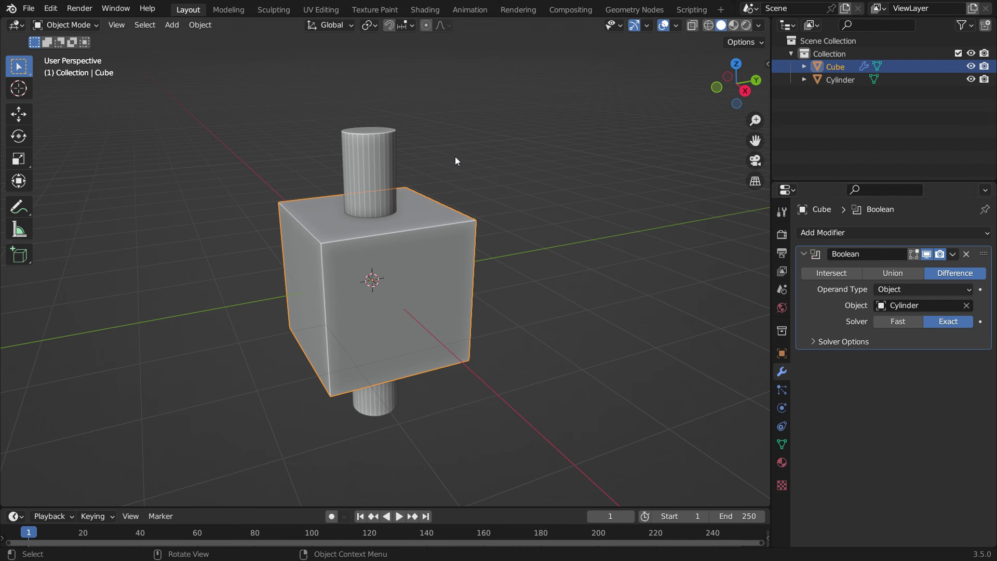
click(387, 139)
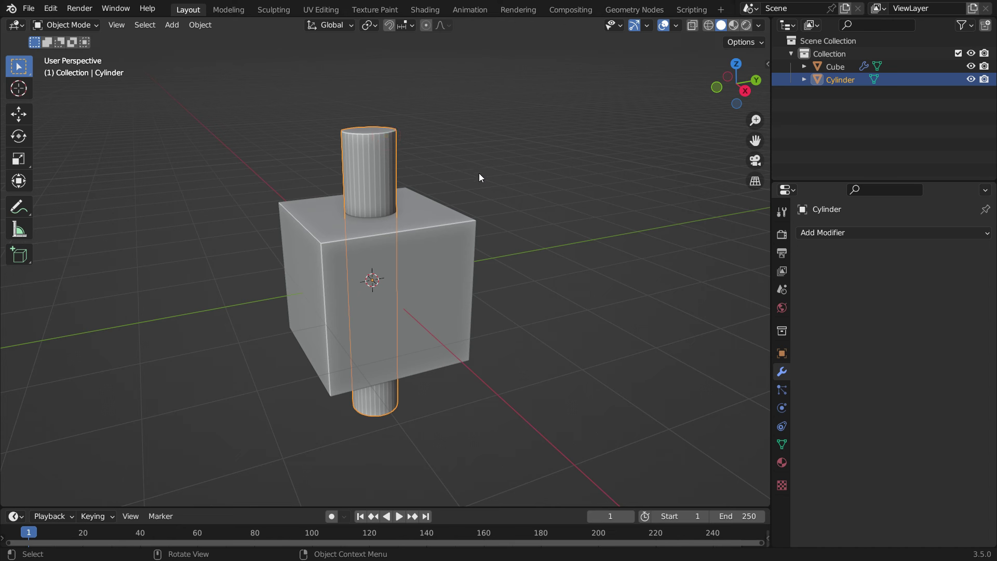
- Set the cylinder's Display As to Bounds and look down into the hole
click(776, 354)
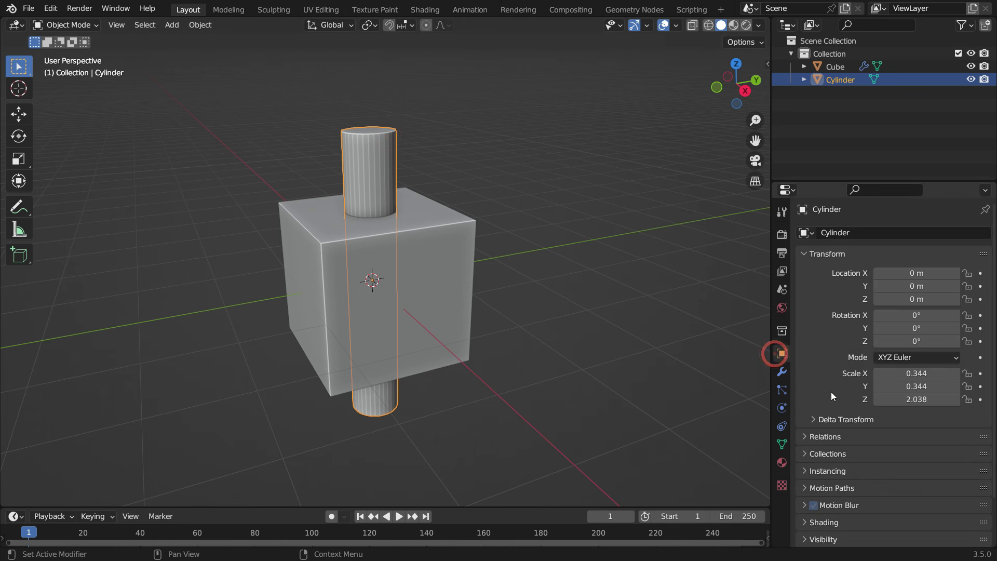
scroll(831, 391, down, 3)
click(840, 504)
scroll(836, 486, down, 6)
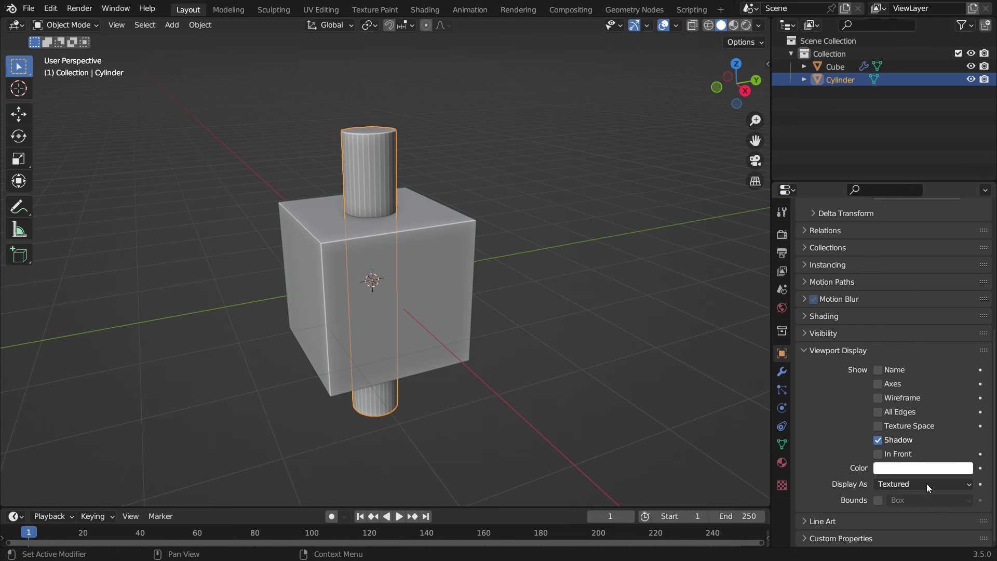
click(926, 484)
click(918, 468)
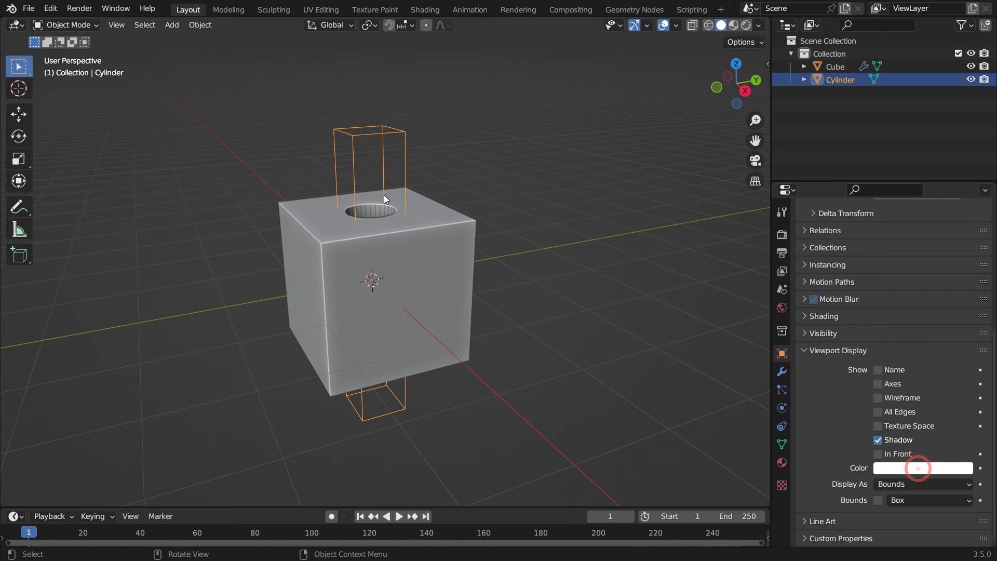
middle_drag(384, 195, 400, 273)
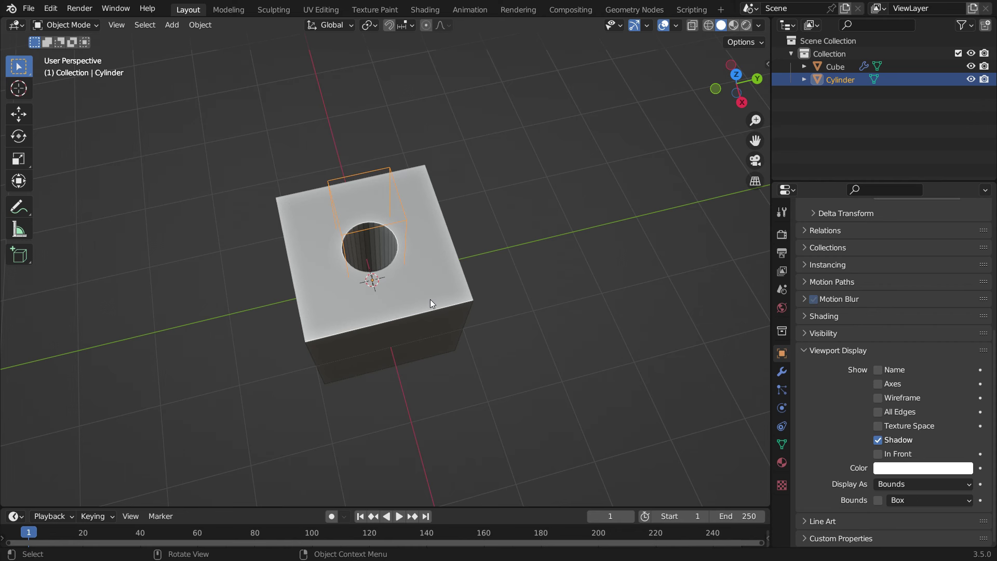
- Resize the cylinder and rotate it 90° about X to lie sideways
key(s)
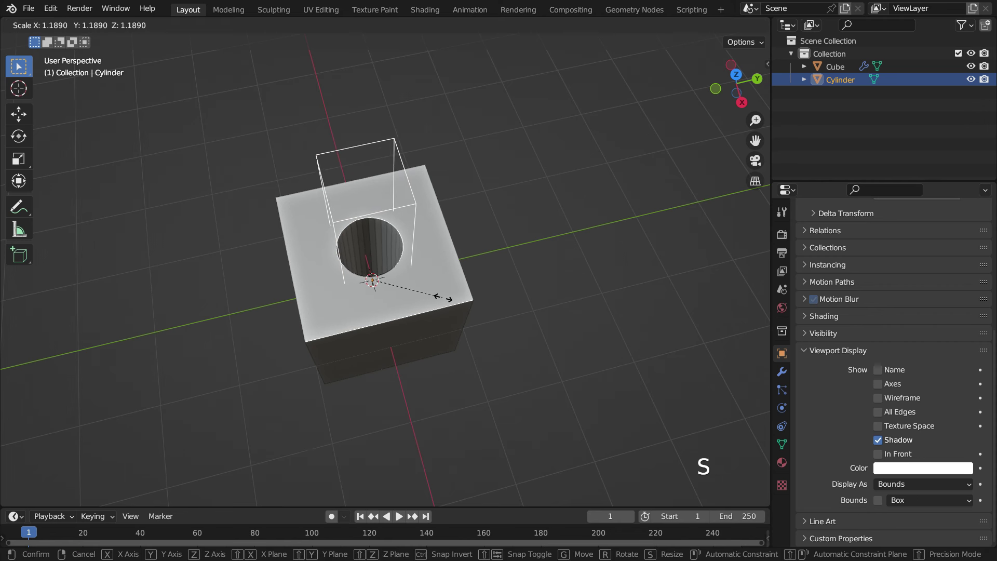
click(501, 306)
middle_drag(475, 295, 441, 310)
key(s)
click(445, 307)
text(rx90)
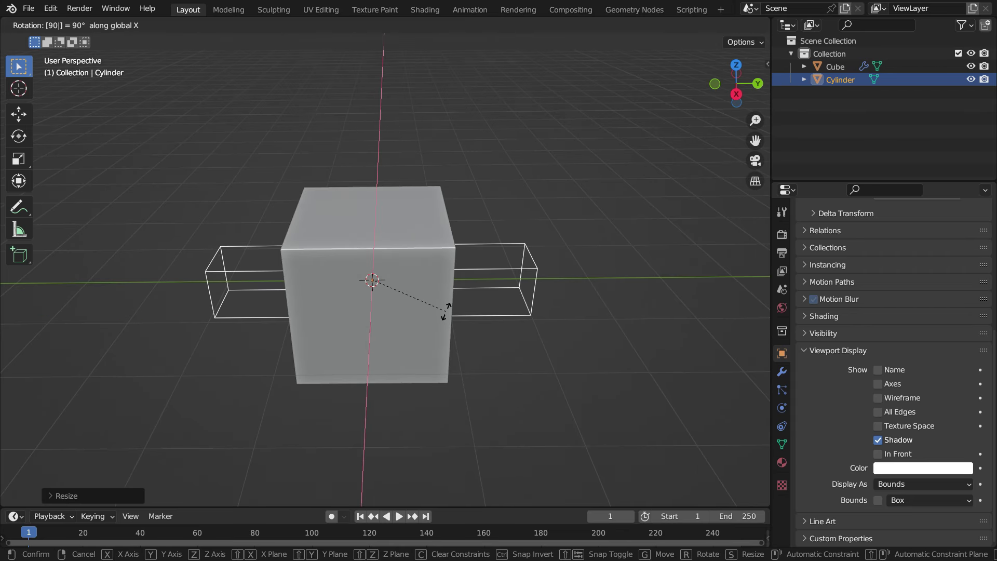
key(Return)
- Enlarge the sideways cylinder and raise it along Z
middle_drag(346, 284, 486, 252)
key(s)
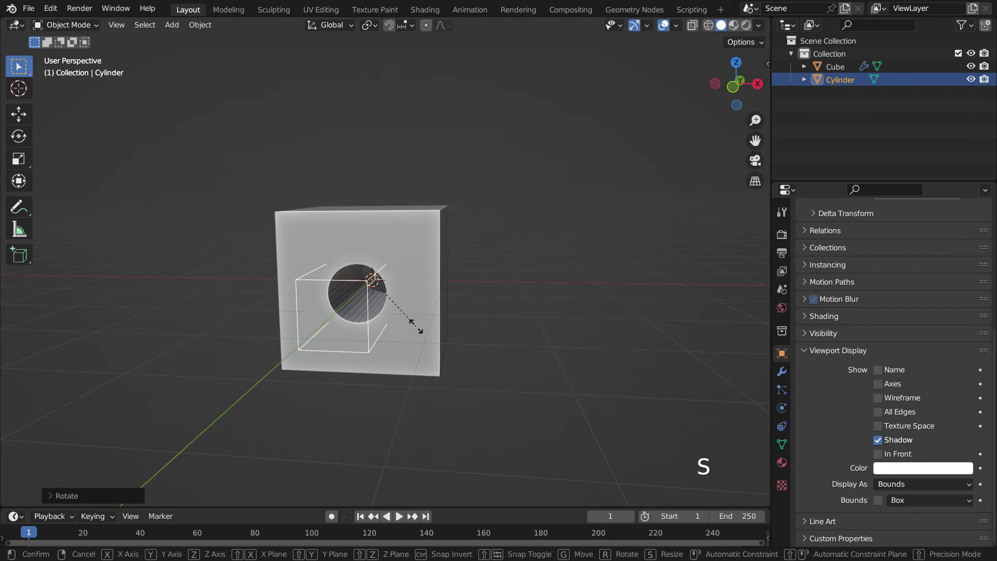
click(430, 340)
key(g)
key(z)
click(387, 288)
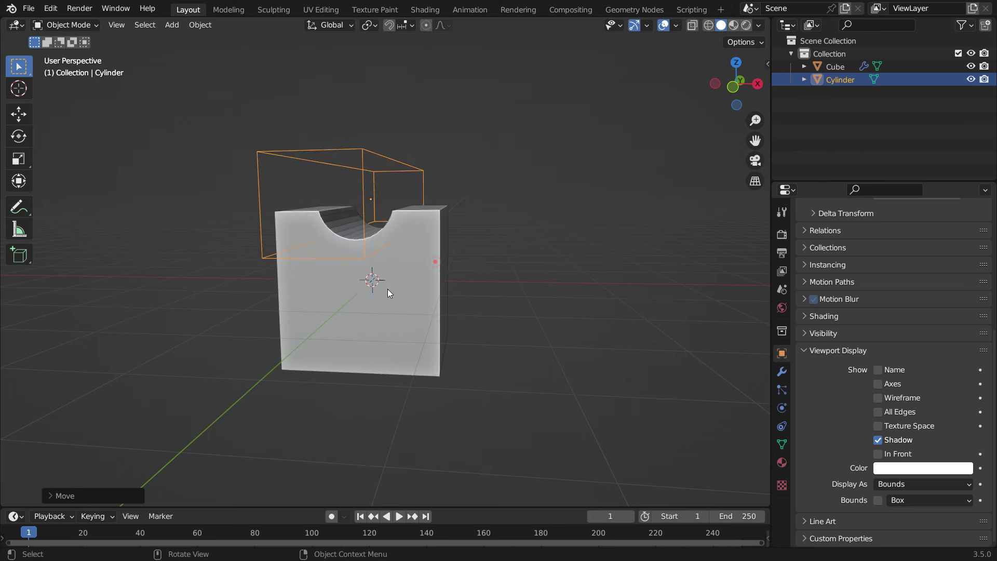
- Move the cylinder so the cut carves a channel through the cube's lower part
middle_drag(387, 288, 409, 289)
key(g)
key(z)
right_click(401, 303)
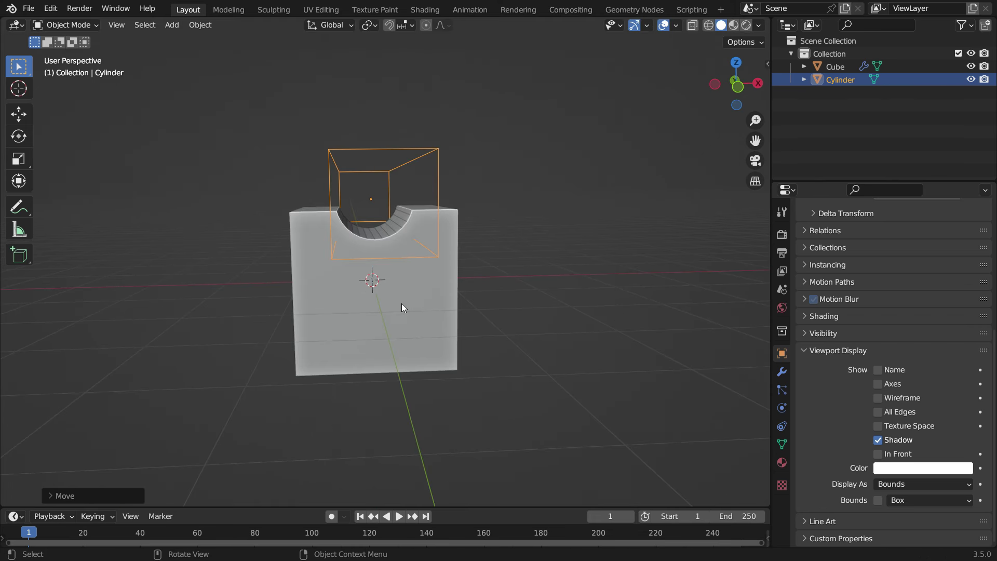
key(g)
click(414, 437)
middle_drag(413, 437, 513, 350)
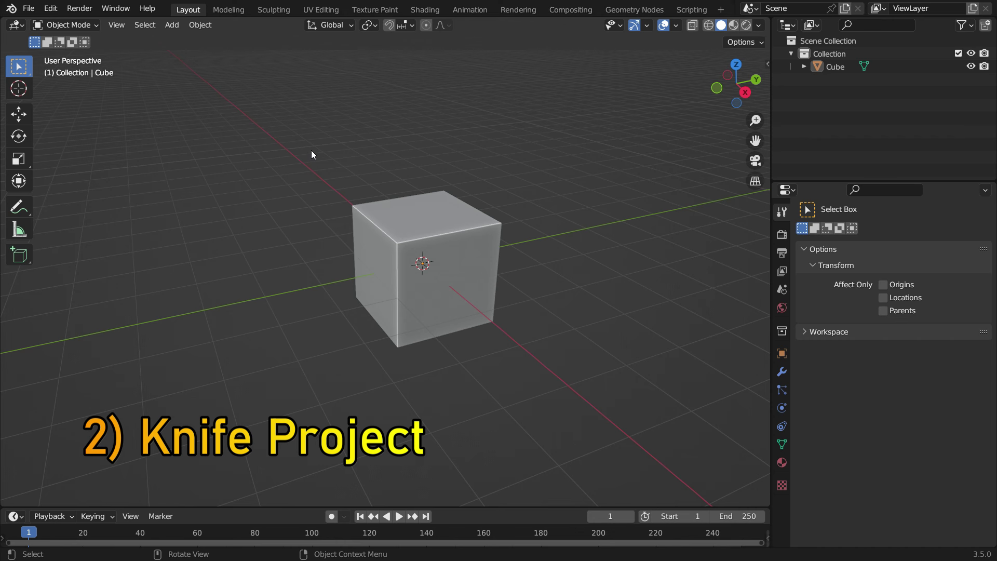
- Add a circle mesh, move it in front of the cube along Y, and rotate it 90° on X
key(shift+a)
mouse_move(221, 101)
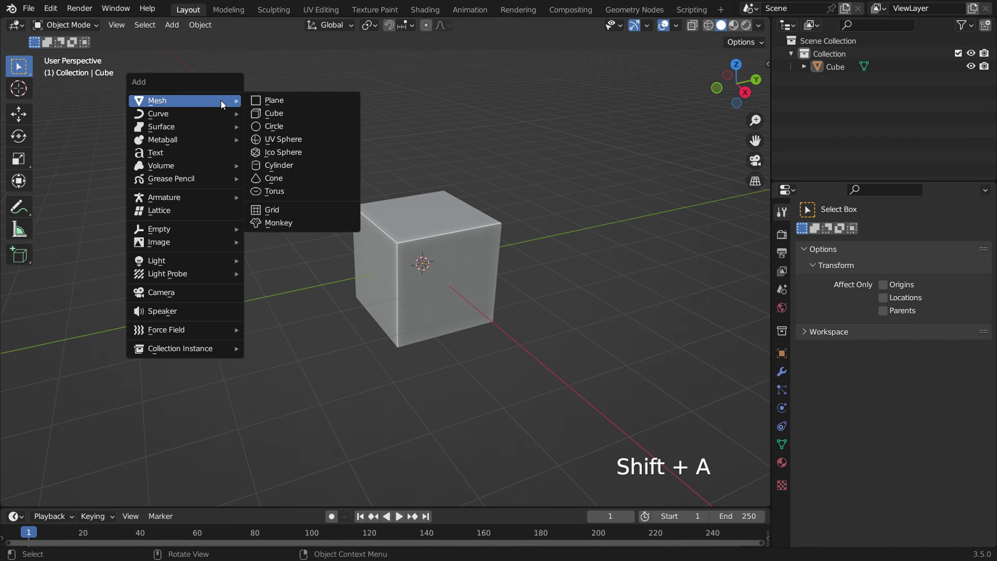
click(290, 126)
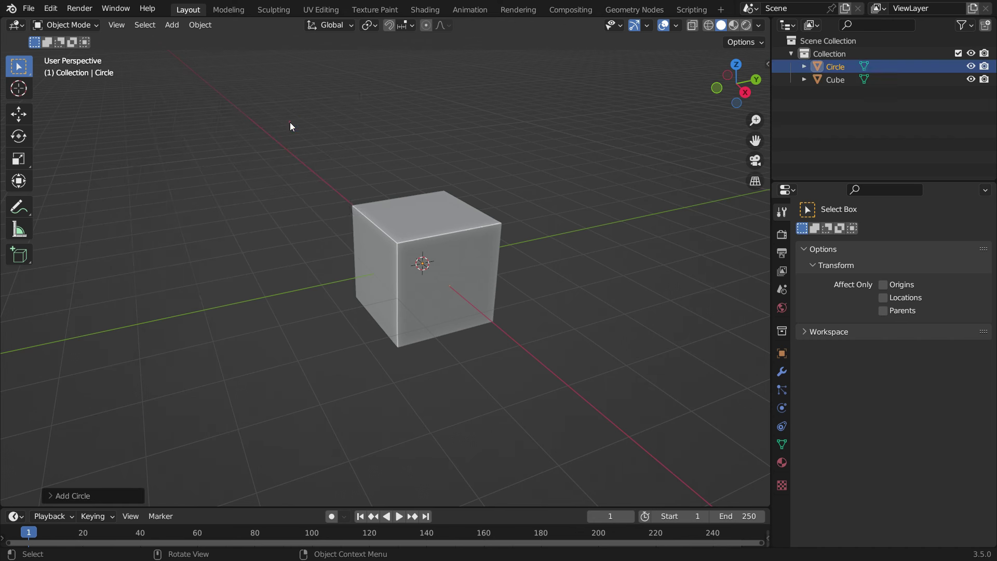
key(g)
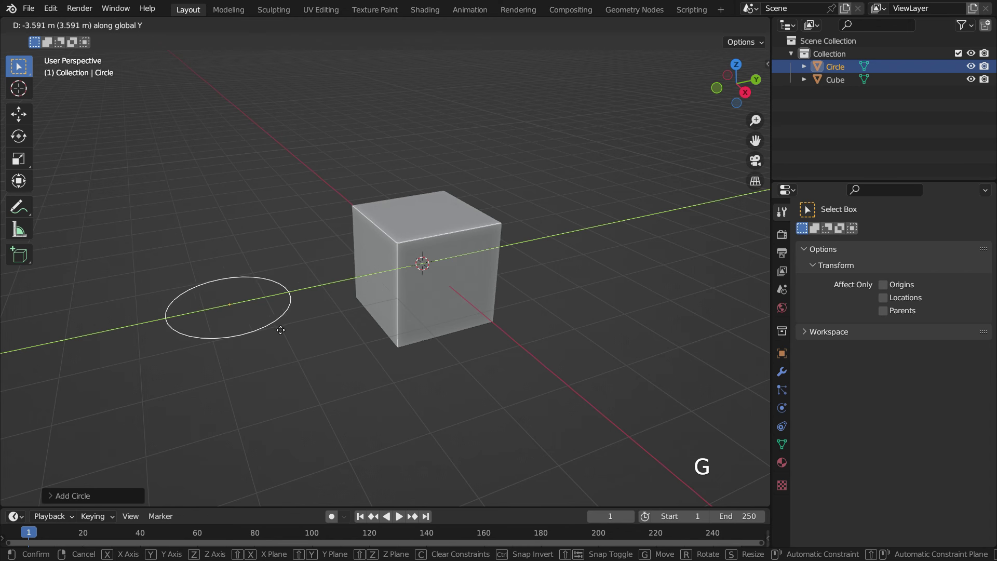
click(278, 331)
text(rx90)
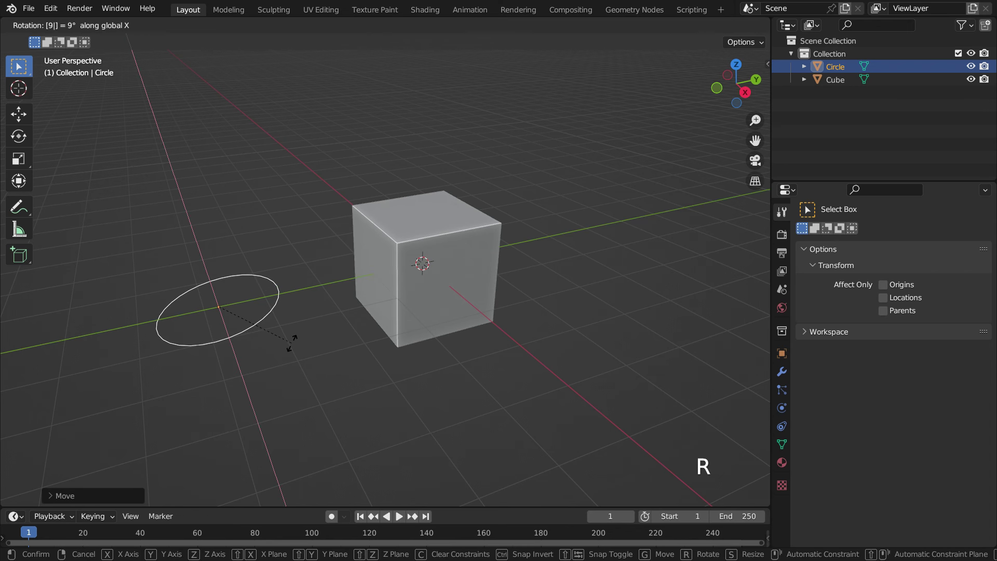
key(Return)
- In front view, shrink the circle to about a third of the cube's width and reselect the cube
key(KP_1)
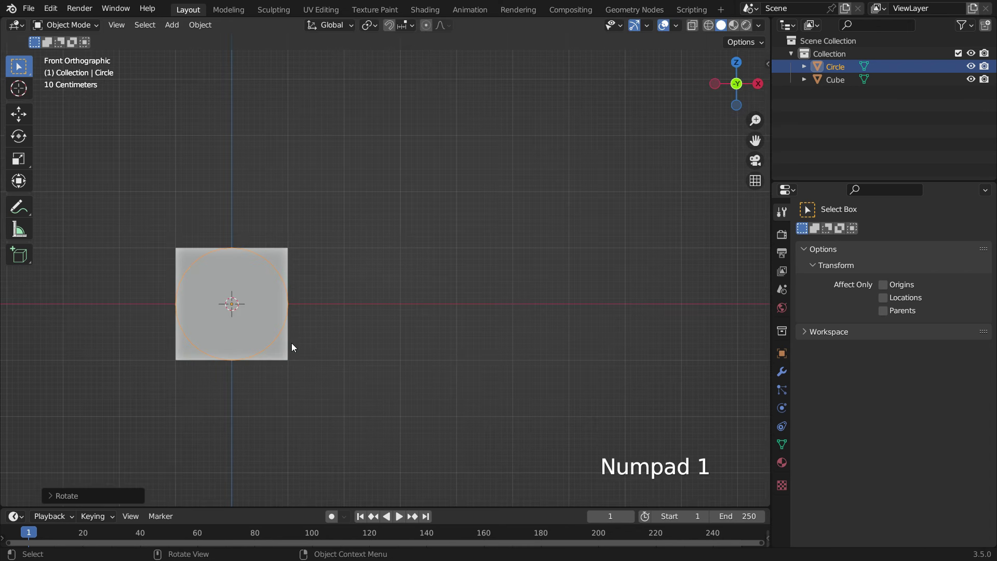
shift+middle_drag(291, 344, 459, 311)
scroll(426, 309, up, 3)
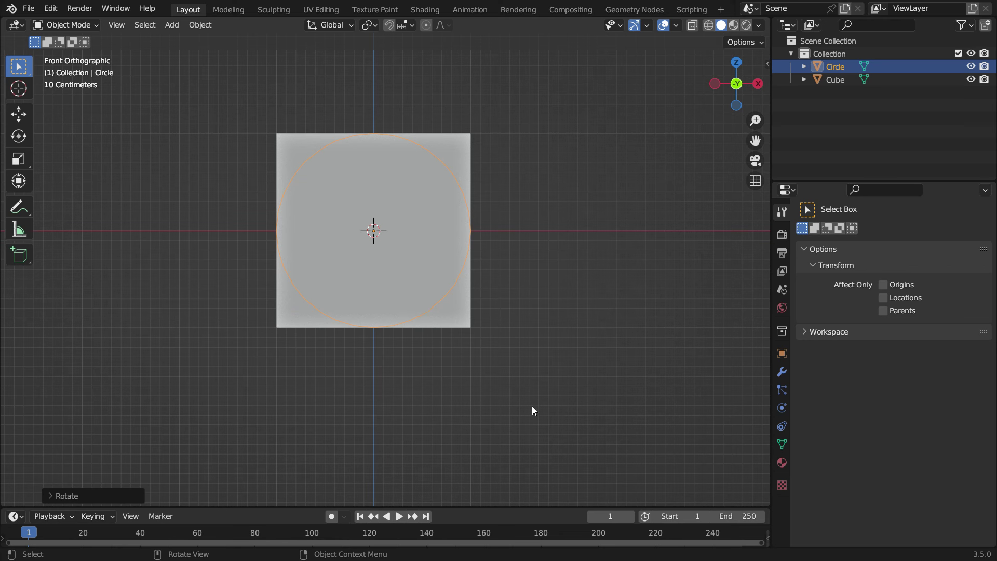
key(s)
click(427, 300)
click(453, 166)
- In Edit Mode, Knife Project the Circle's outline onto the cube
key(Tab)
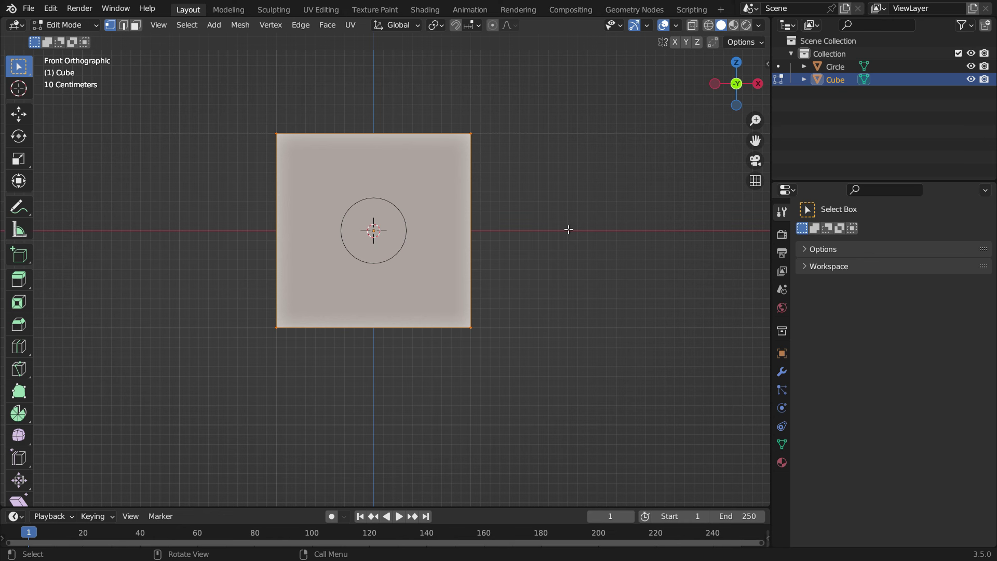
ctrl+click(839, 62)
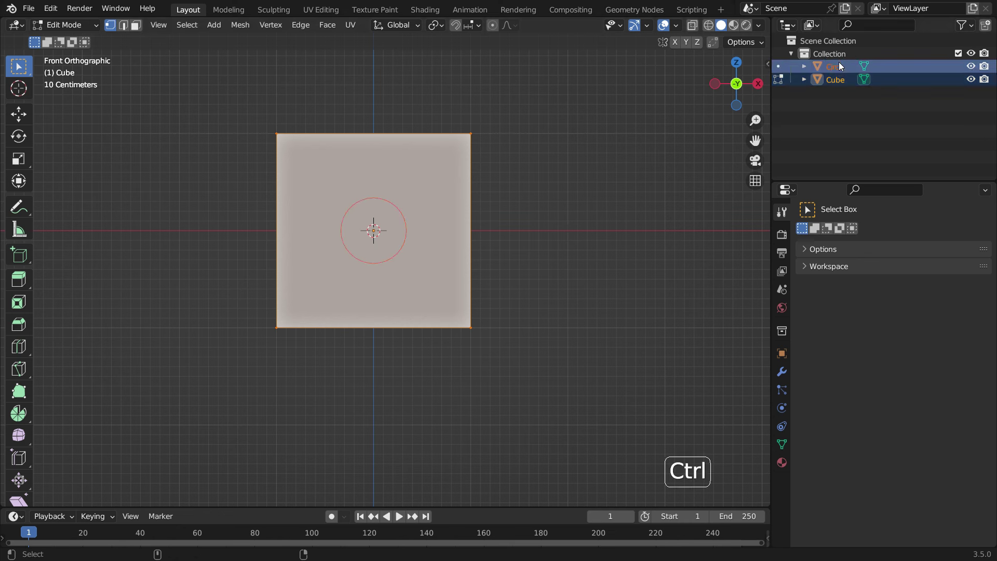
click(241, 26)
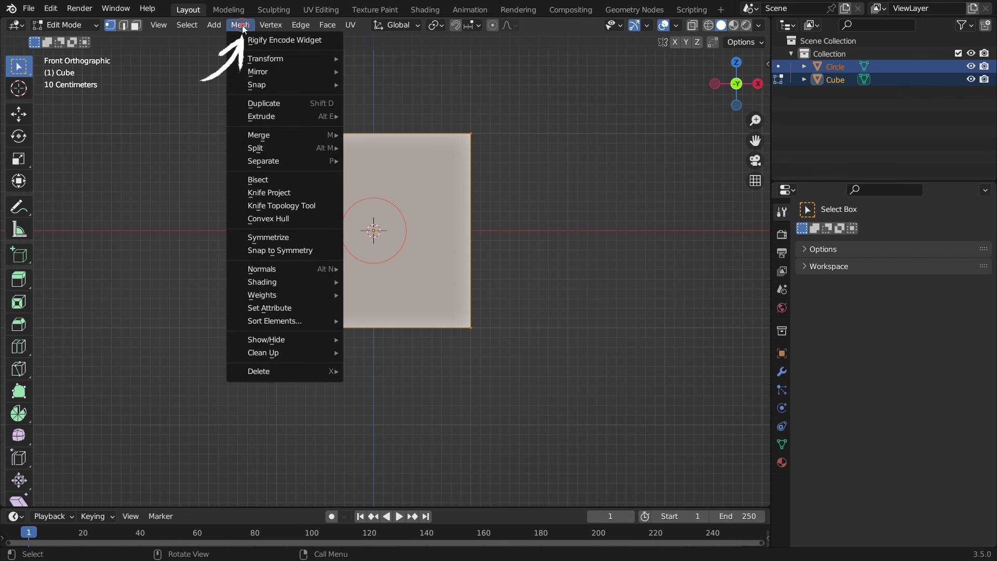
click(316, 193)
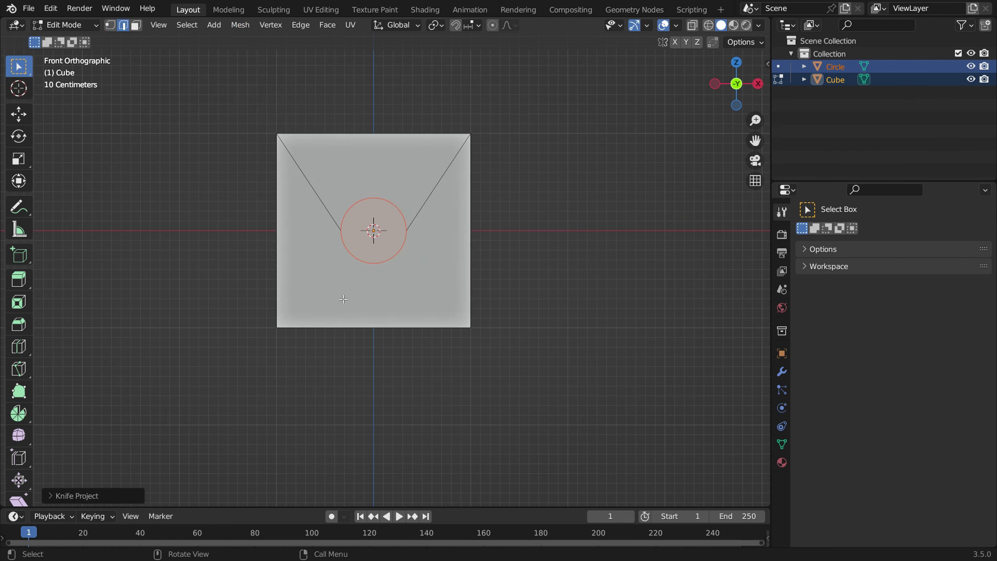
middle_drag(343, 299, 409, 319)
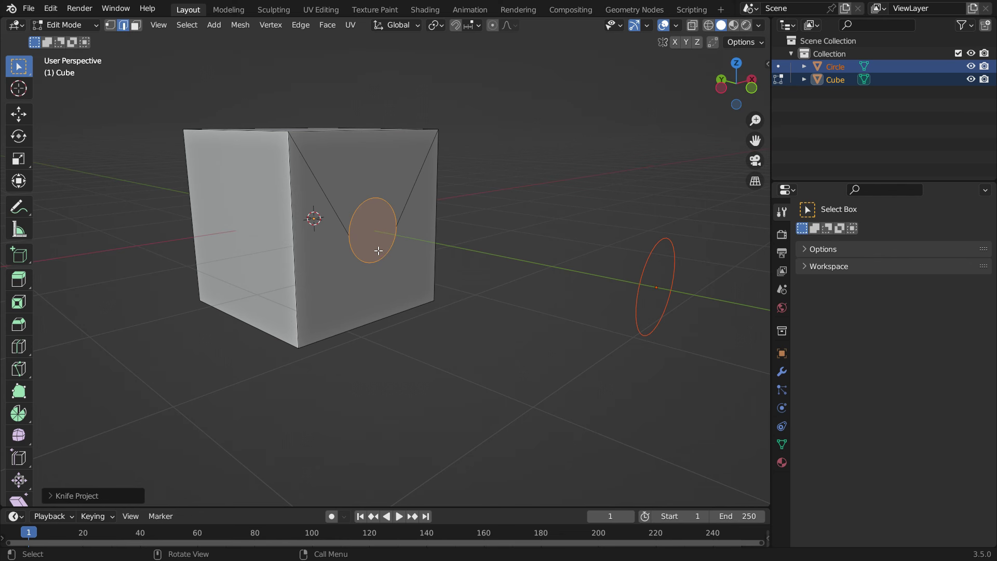
middle_drag(257, 257, 231, 269)
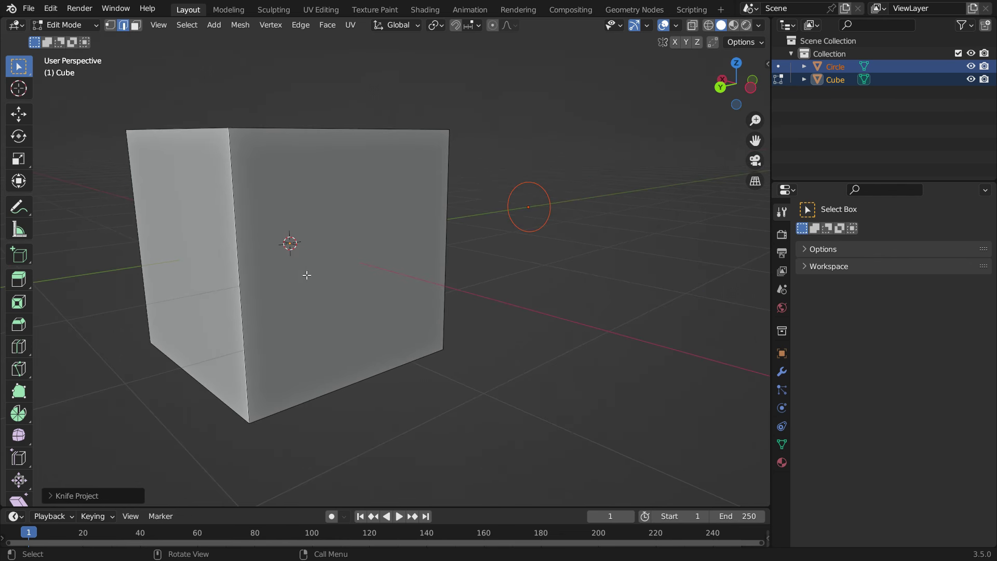
mouse_move(306, 275)
middle_down()
mouse_move(446, 267)
mouse_move(310, 261)
middle_up()
key(KP_1)
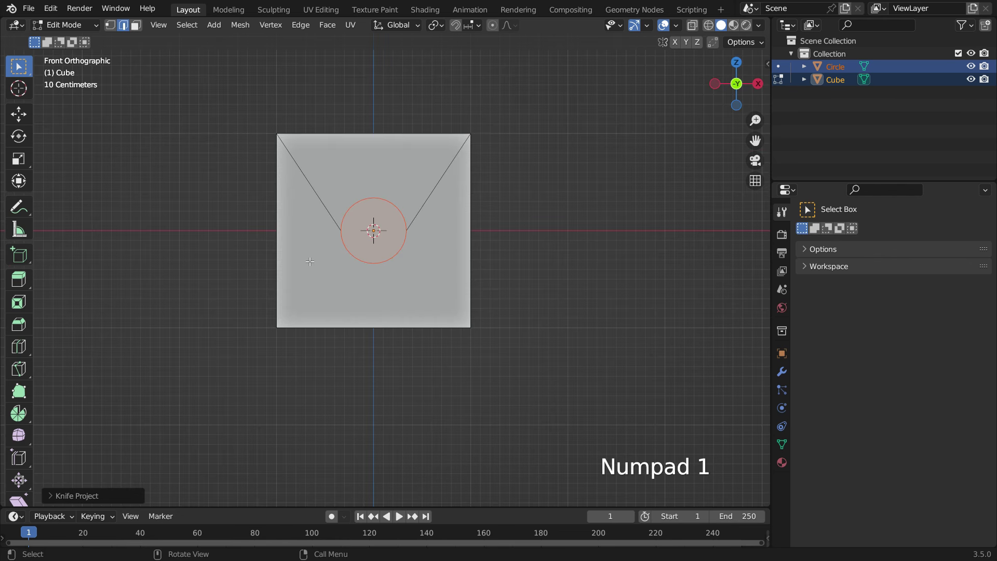
- Enable Cut Through so the projection pierces both front and back faces
click(65, 493)
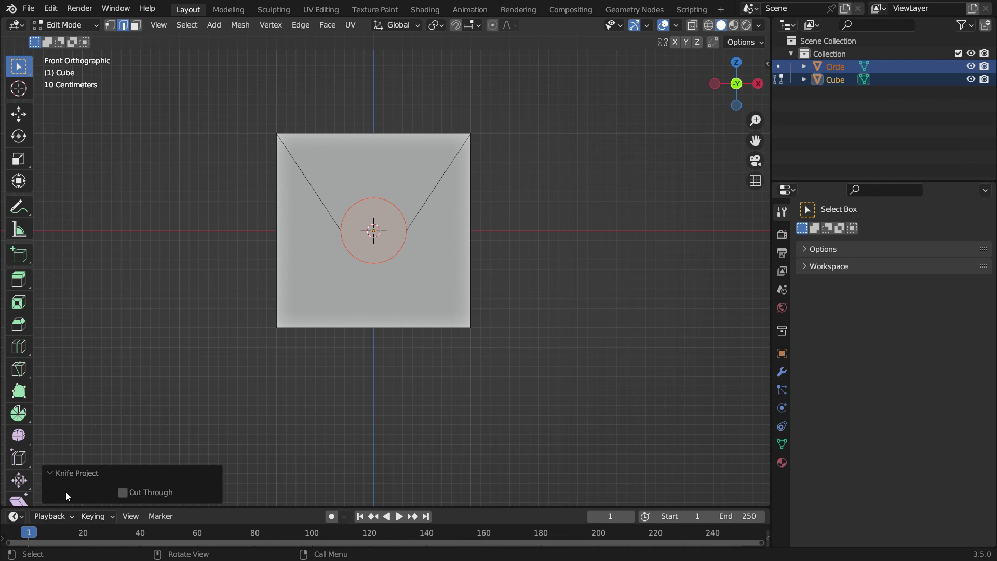
click(122, 492)
middle_drag(285, 329, 325, 294)
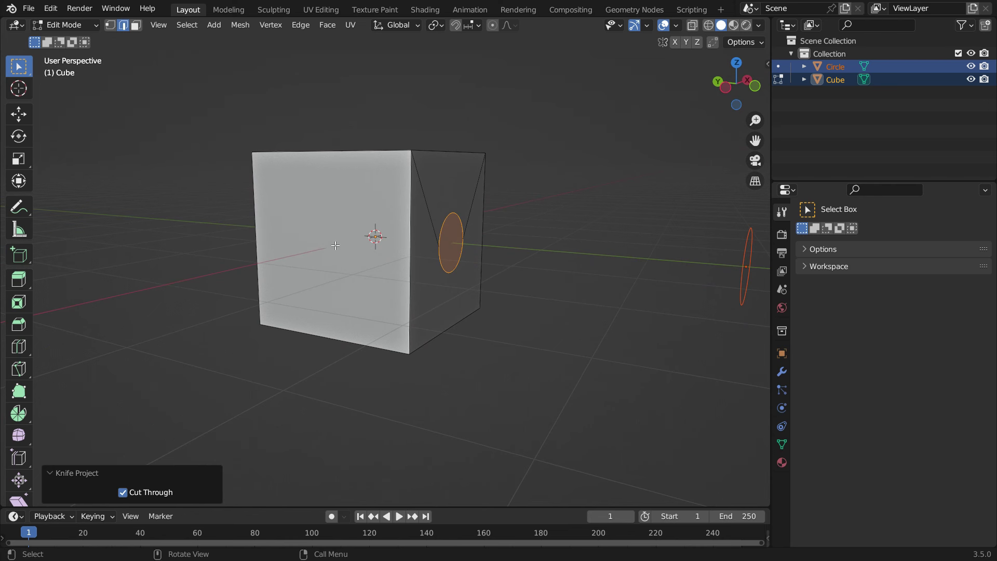
click(301, 26)
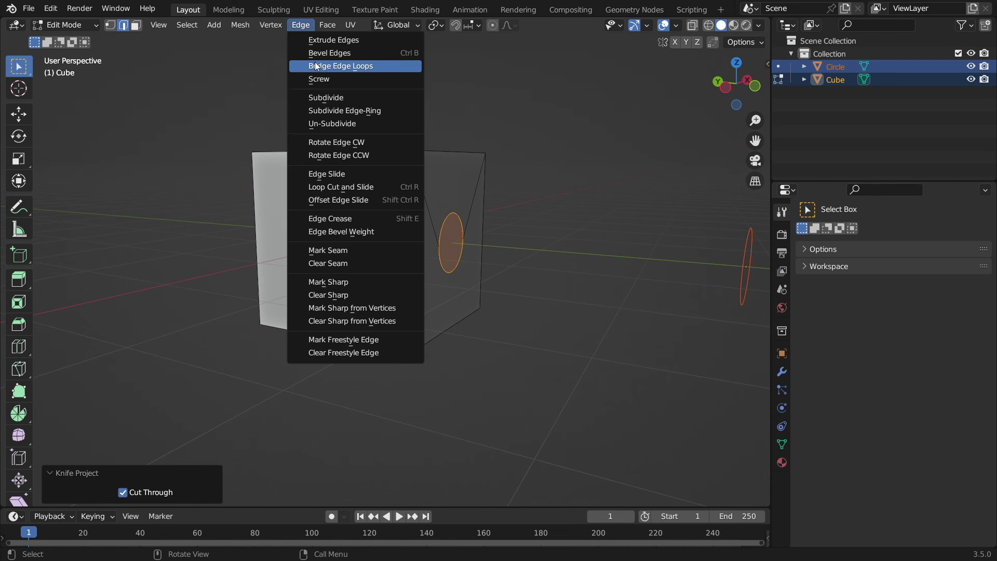
- Bridge Edge Loops to join the two round cuts into a hole, then return to Object Mode
click(401, 64)
middle_drag(338, 249, 574, 250)
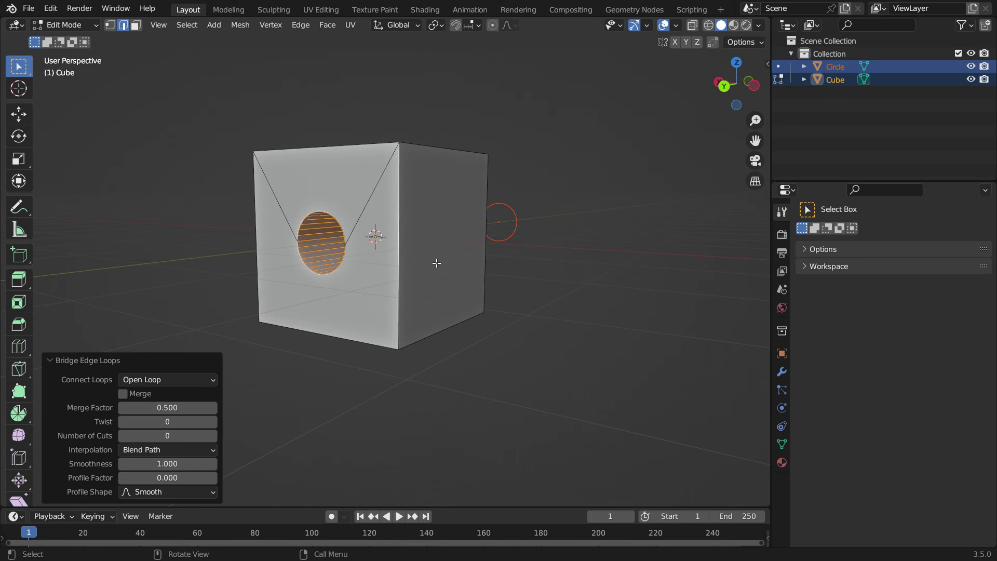
key(Tab)
middle_drag(438, 264, 200, 262)
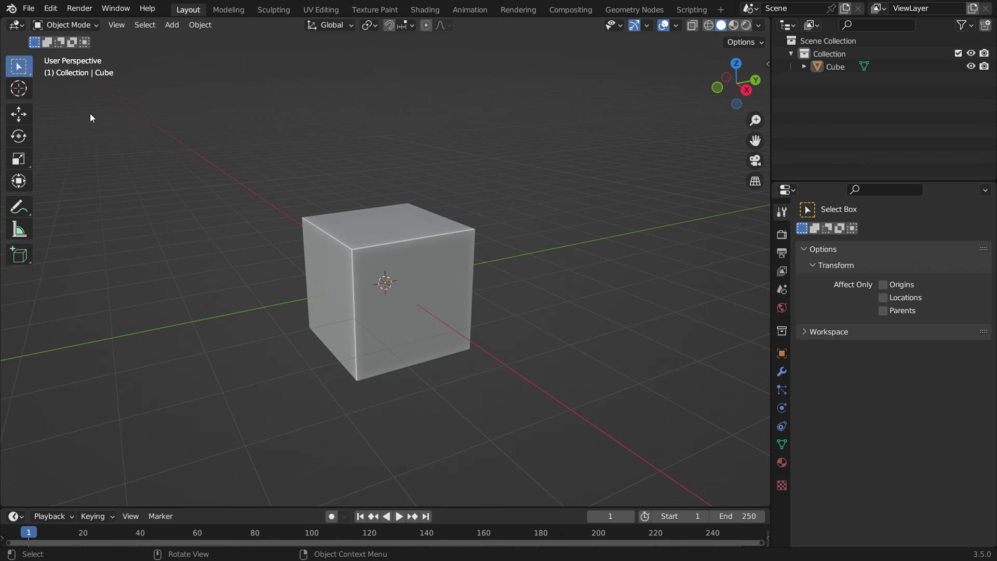
- Enable the Mesh: LoopTools add-on in Preferences, close the window, and reselect the cube
click(50, 8)
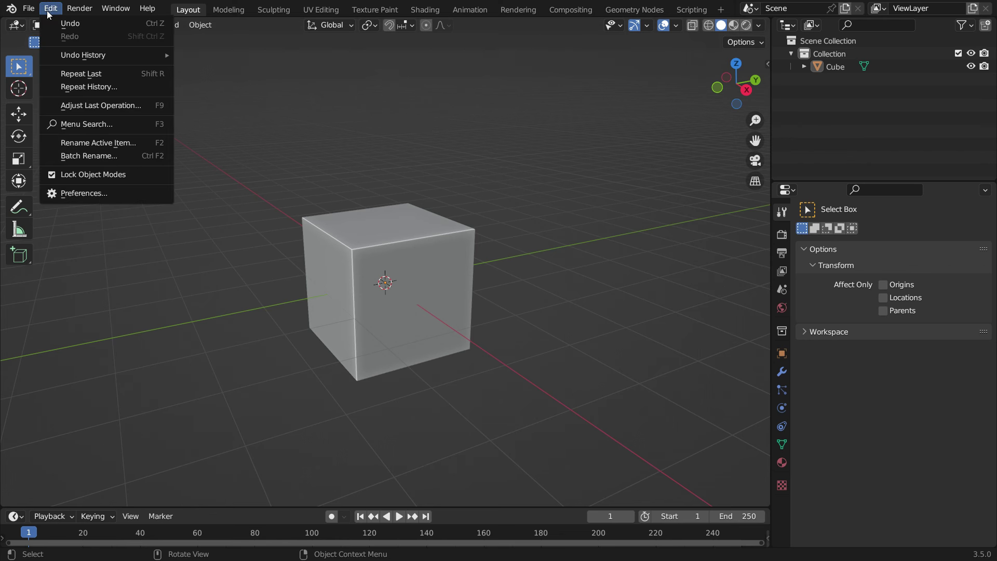
click(82, 193)
click(64, 138)
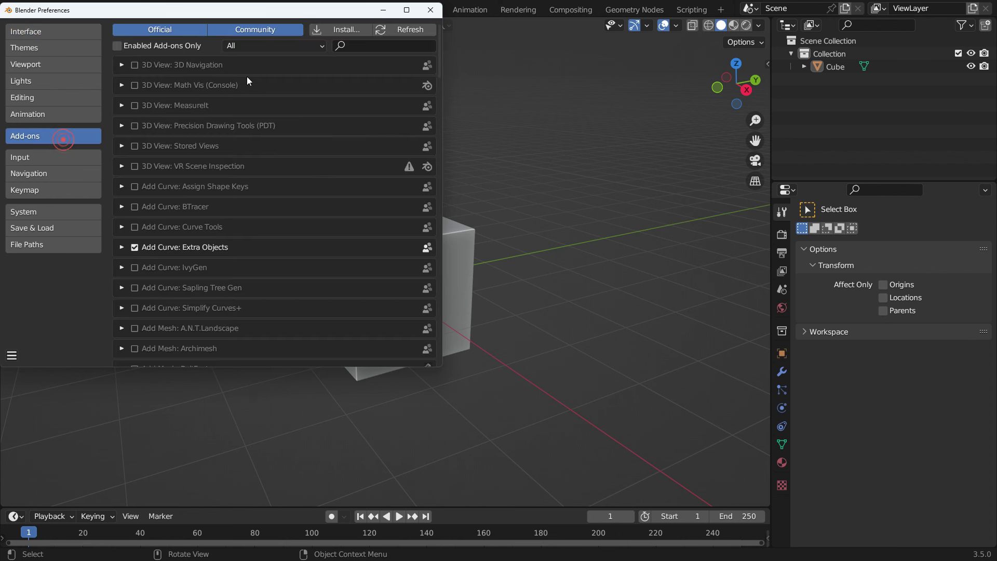
click(357, 46)
text(locp)
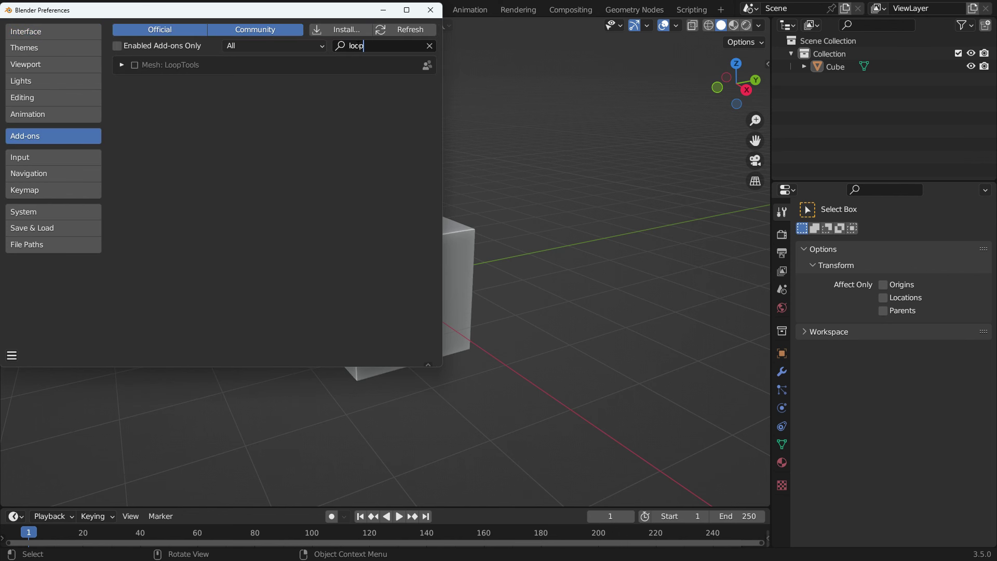
click(136, 65)
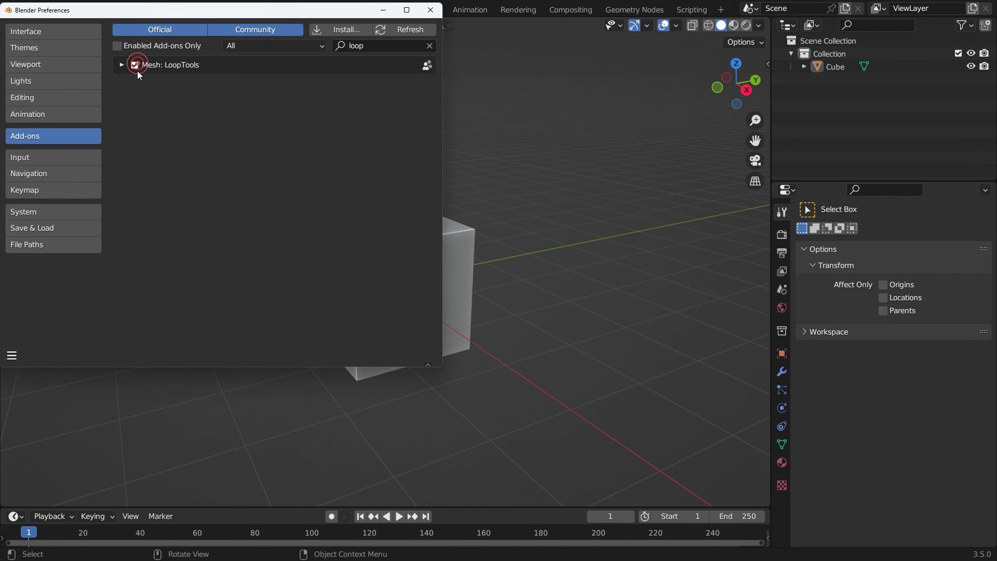
click(430, 10)
click(374, 223)
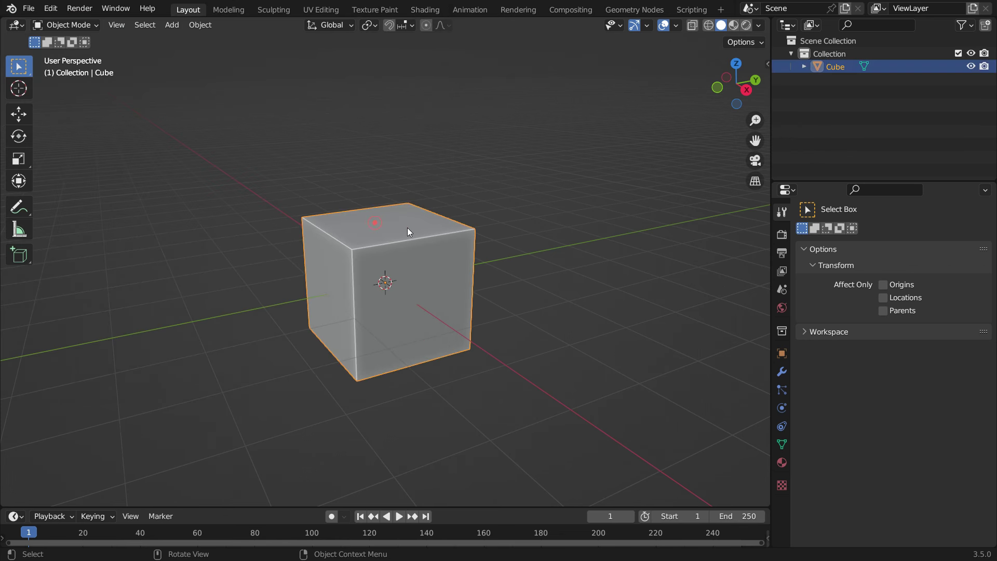
- Subdivide the cube's mesh in Edit Mode with 10 cuts and view it from the front
key(Tab)
right_click(536, 205)
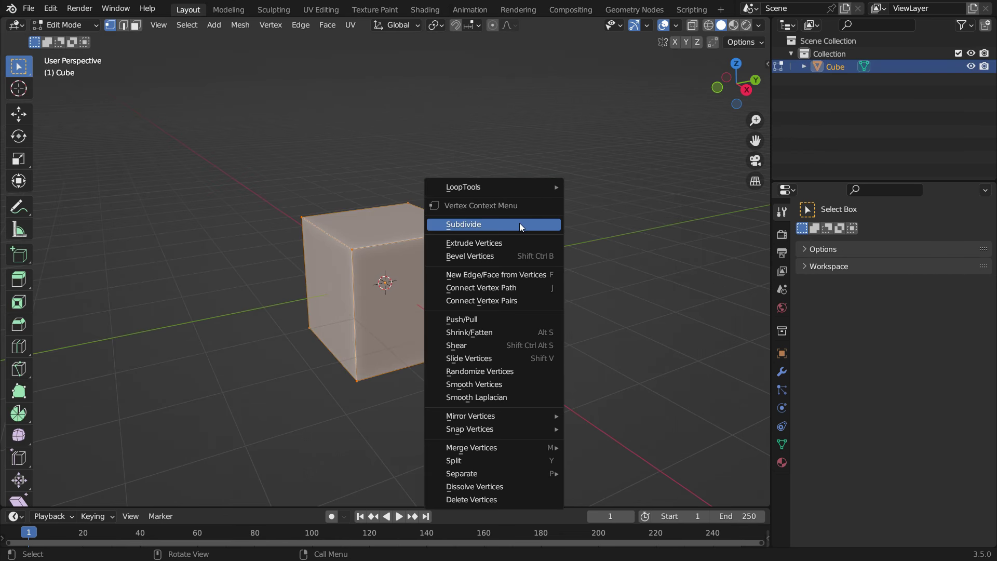
click(519, 224)
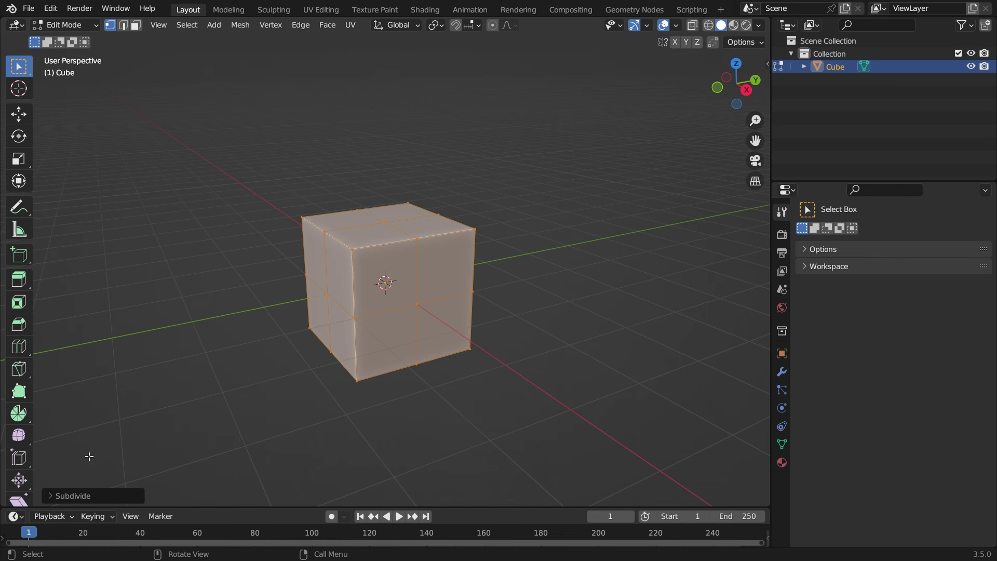
click(71, 495)
click(166, 408)
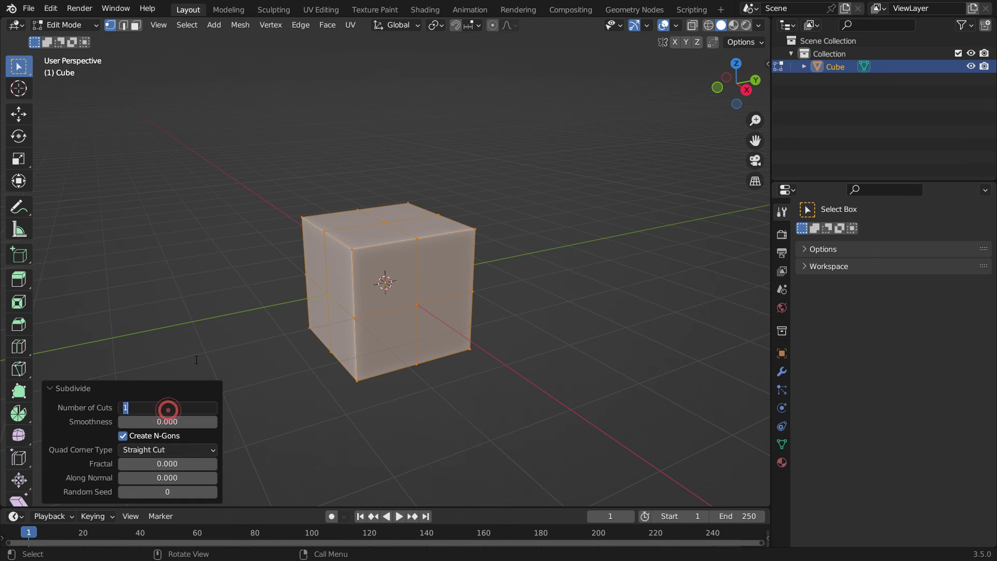
text(10)
key(Return)
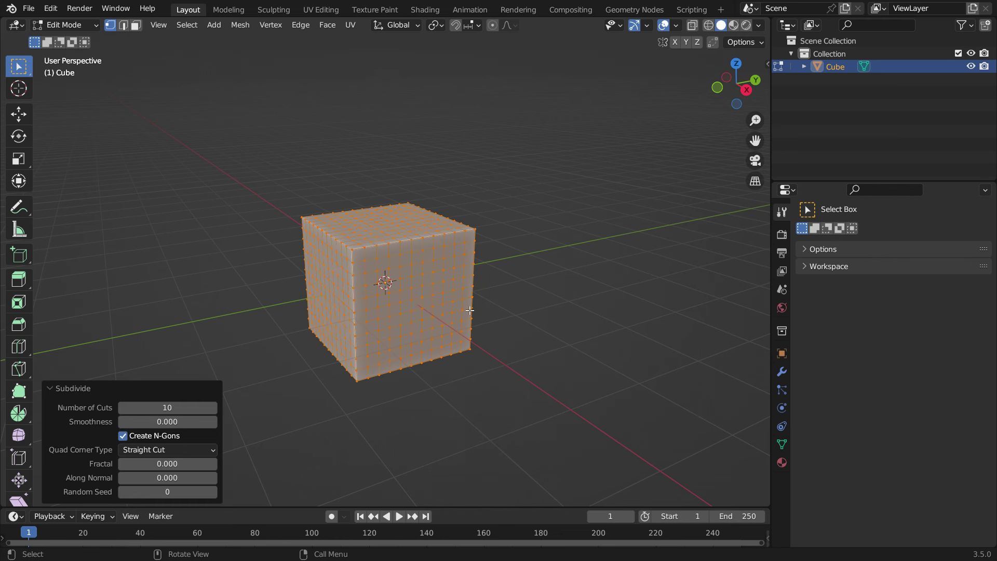
key(KP_1)
- Box-select a square block of vertices at the centre of the cube's front face
scroll(392, 279, up, 4)
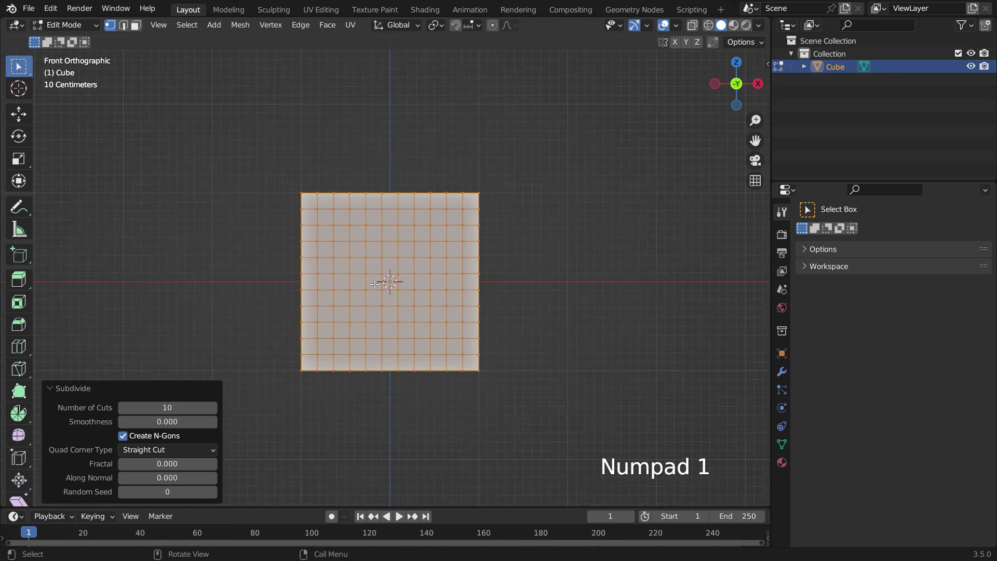
drag(327, 213, 466, 350)
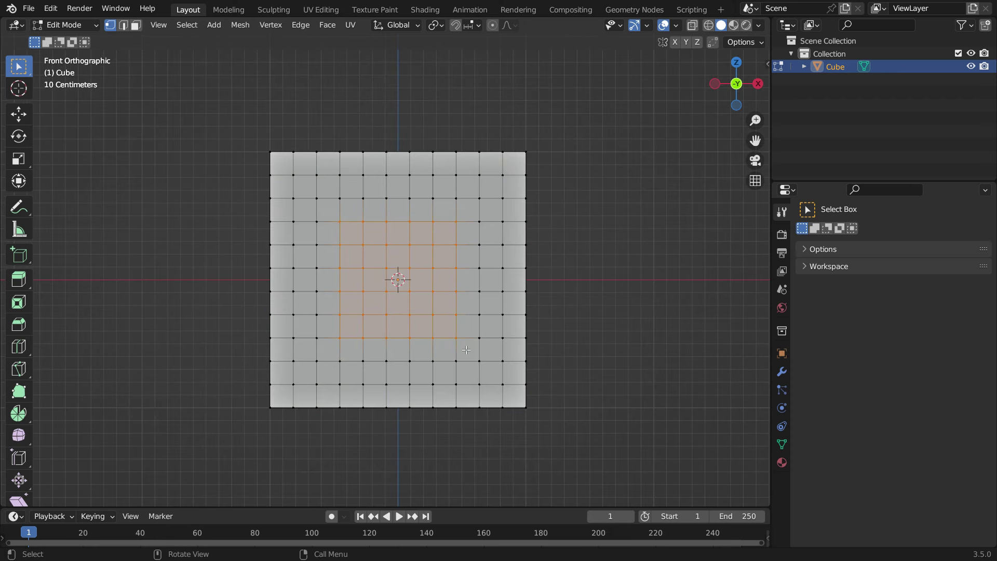
middle_drag(434, 282, 262, 300)
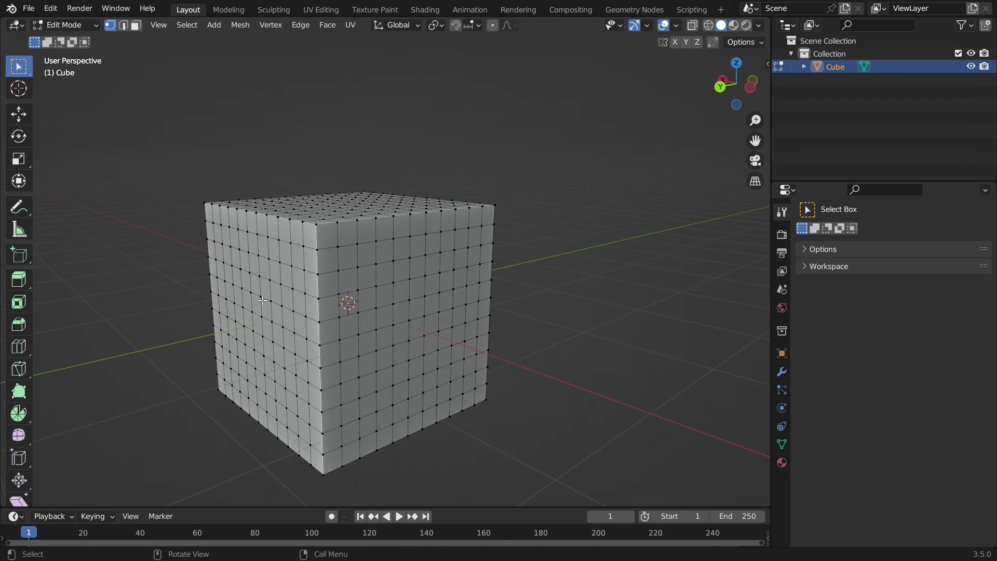
- Mirror the vertex selection along the Y axis with Extend, selecting the opposite face's patch too
click(186, 25)
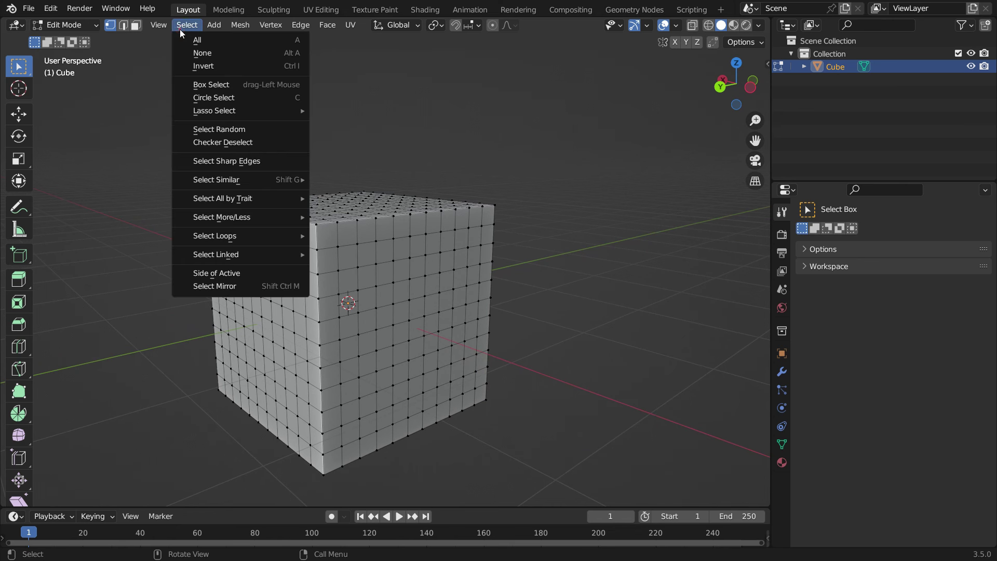
click(197, 285)
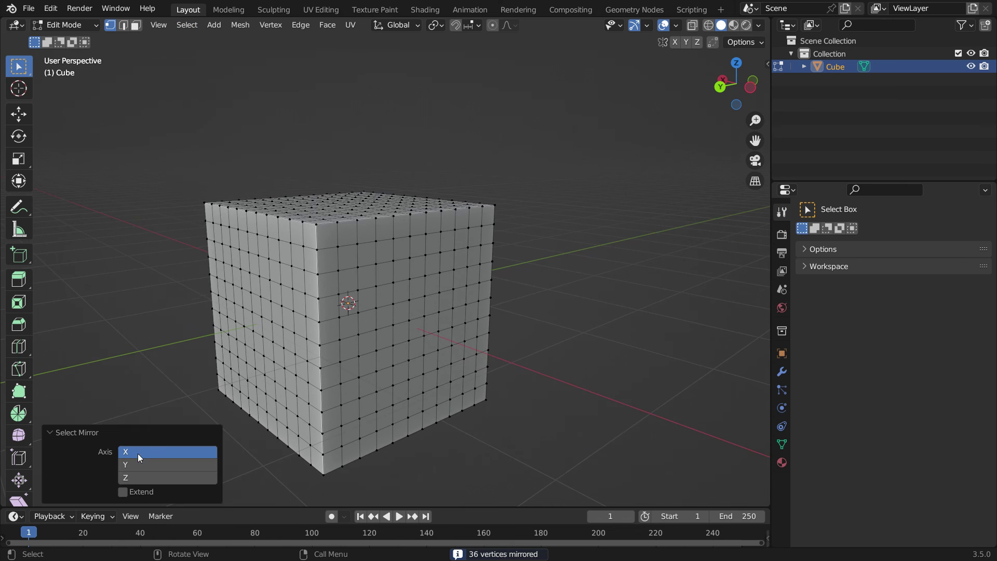
click(149, 461)
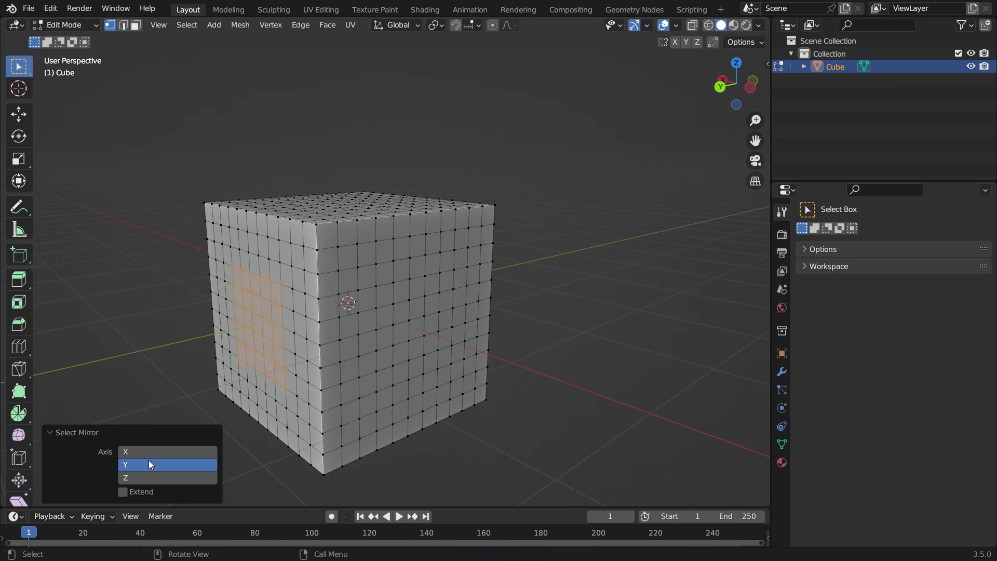
click(122, 492)
middle_drag(407, 355, 346, 281)
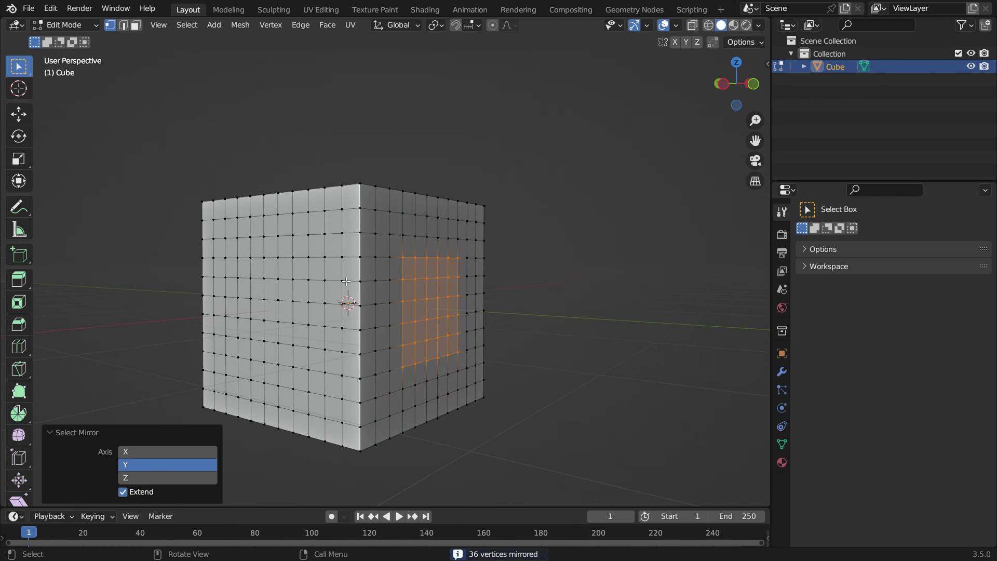
- Apply LoopTools Circle to round both selected square vertex patches into circular rings
right_click(572, 148)
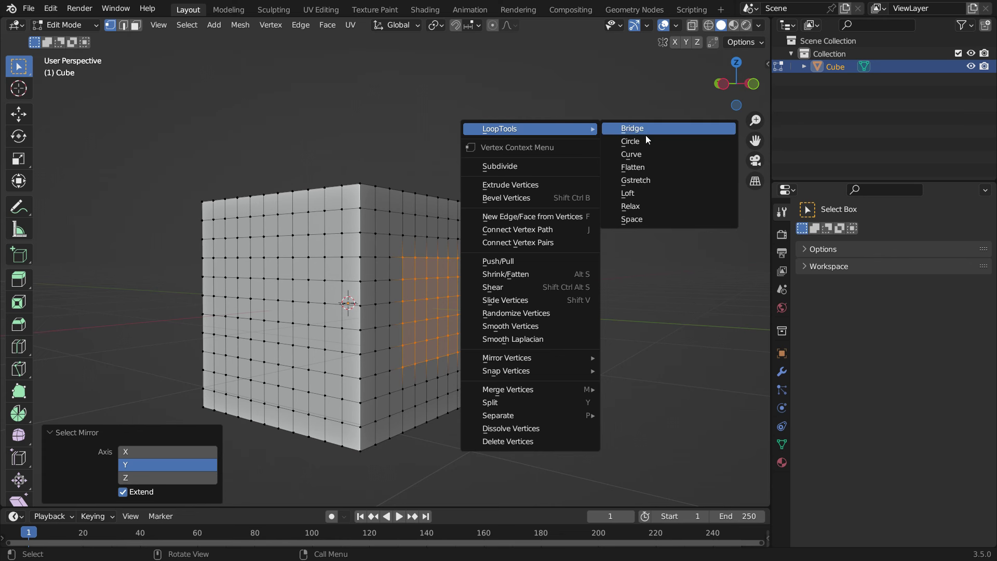
click(670, 139)
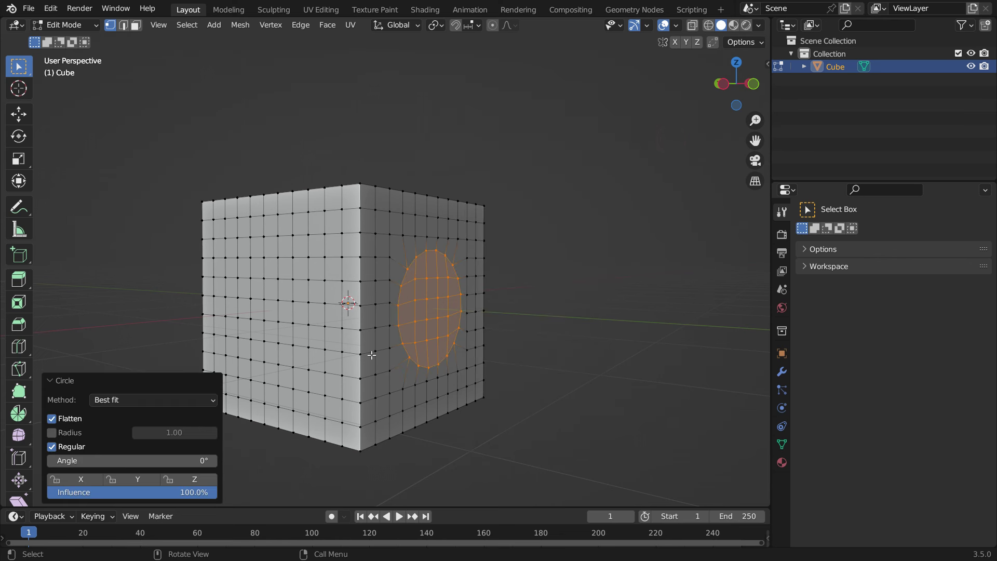
mouse_move(372, 354)
middle_down()
mouse_move(378, 338)
mouse_move(560, 329)
mouse_move(378, 341)
middle_up()
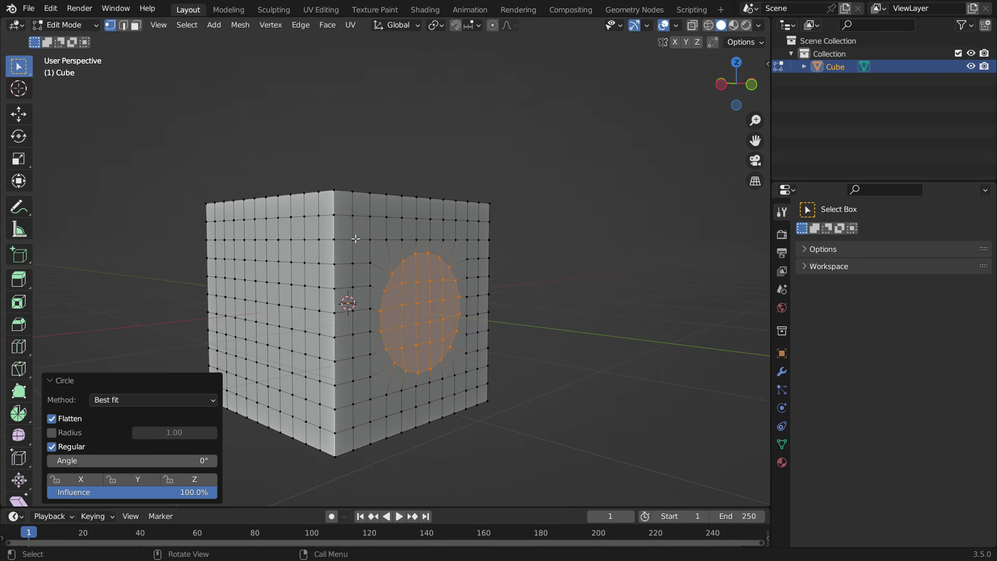
click(298, 26)
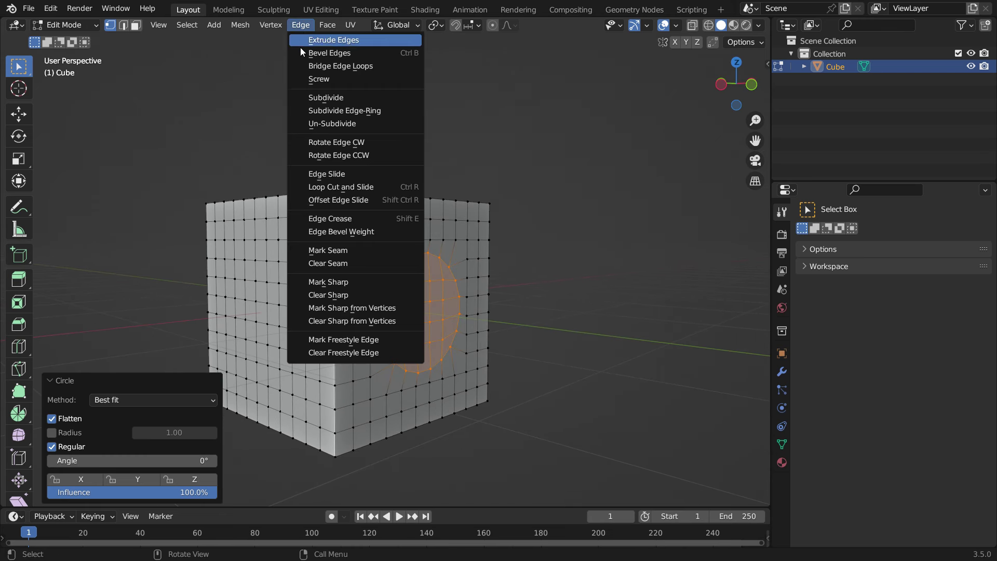
- Bridge the two circular rings into a cylindrical hole through the cube, then return to Object Mode
click(397, 64)
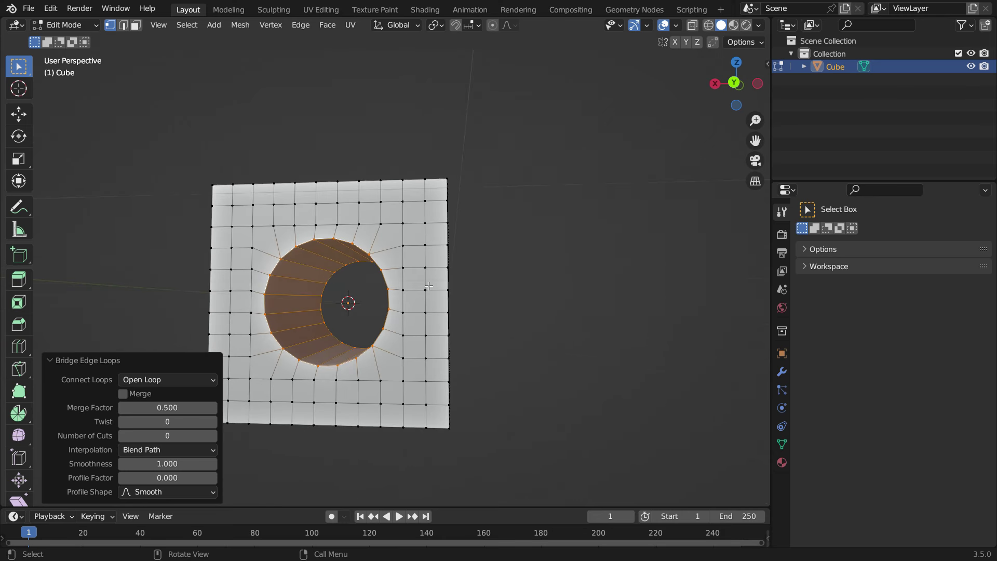
key(Tab)
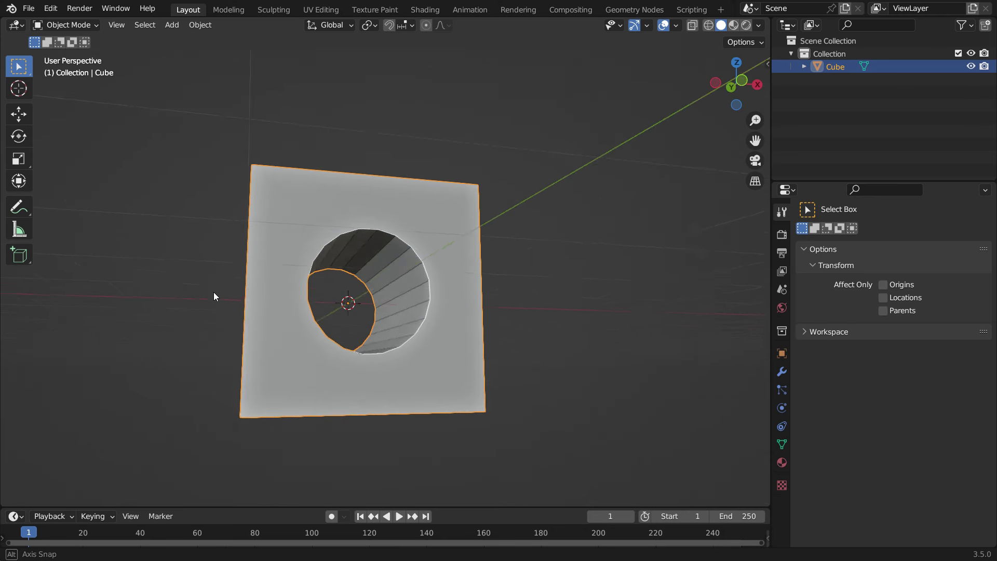